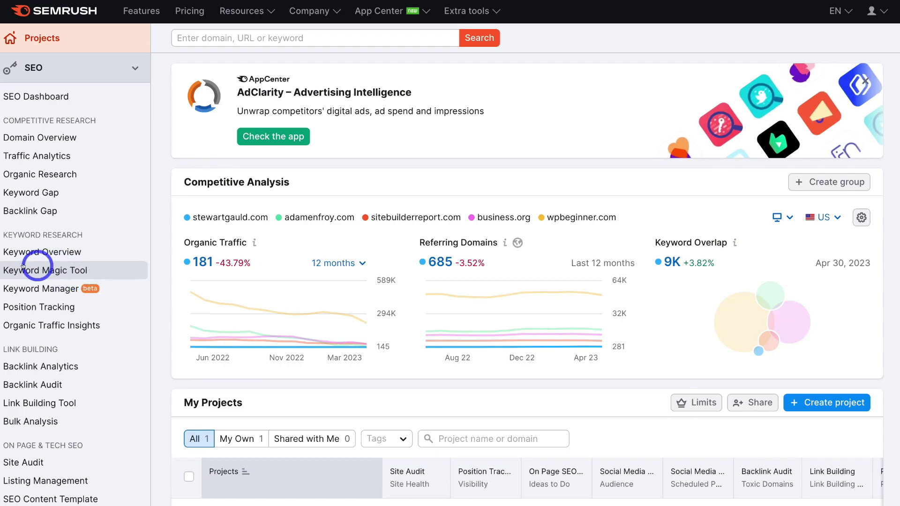
Step: Search the Keyword Magic Tool for "best crm software for small business" in the United States database
{"action": "left_click", "coordinate": [107, 268]}
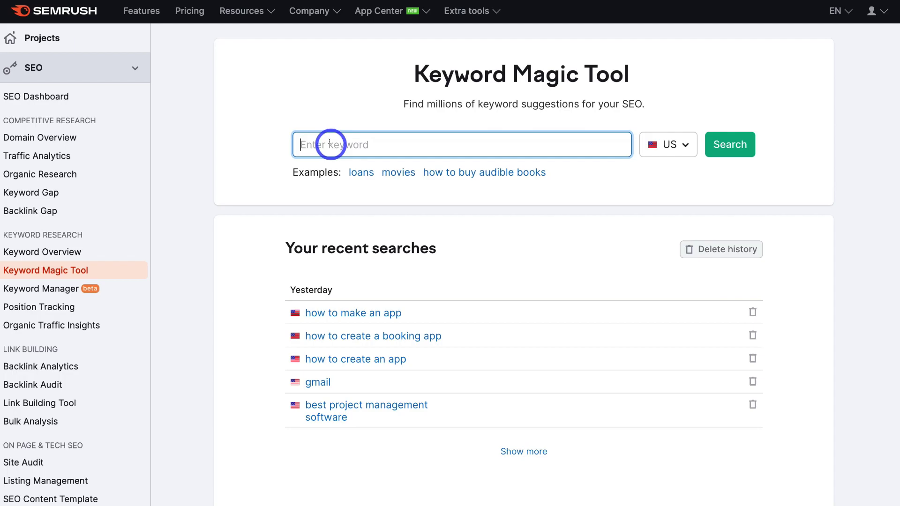
{"action": "type", "text": "best crm software for small business"}
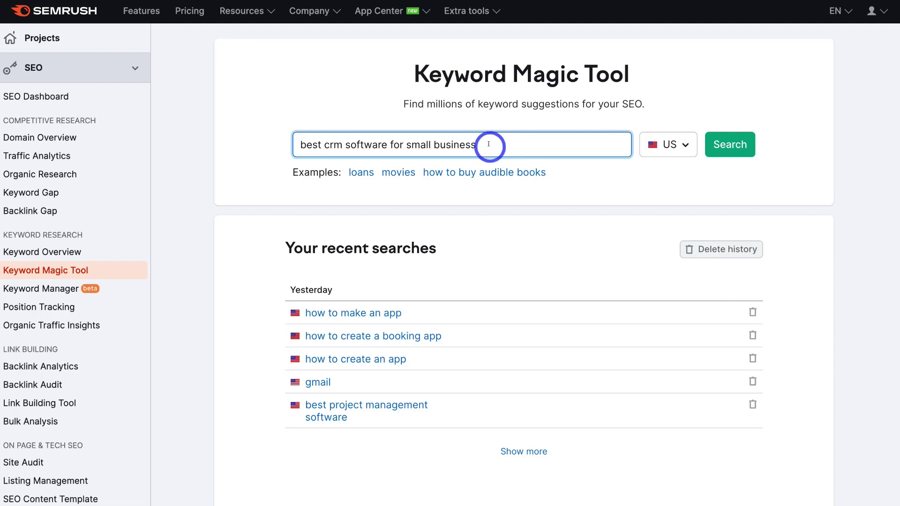
{"action": "left_click", "coordinate": [674, 146]}
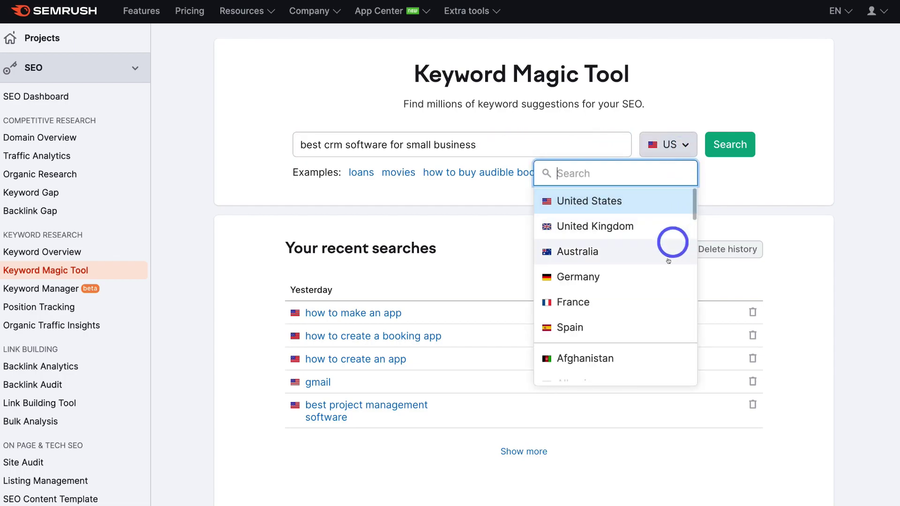
{"action": "left_click", "coordinate": [659, 200]}
{"action": "left_click", "coordinate": [724, 143]}
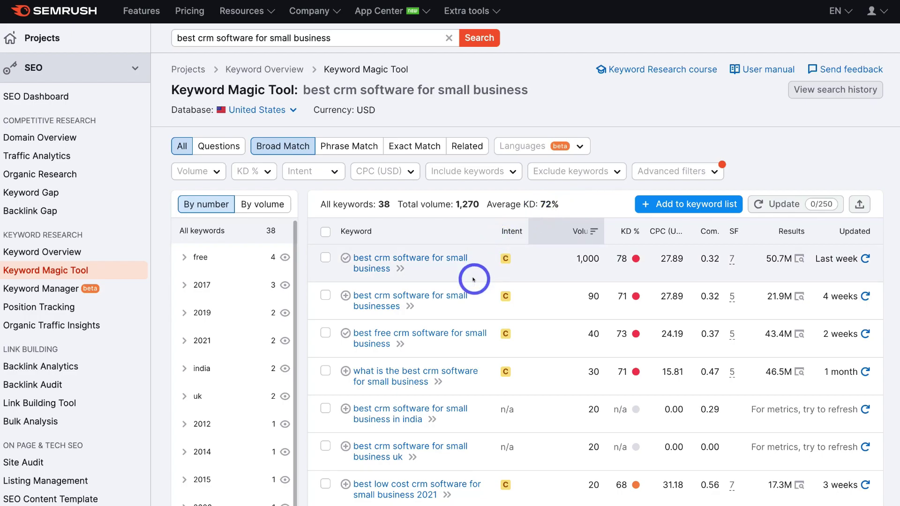
Step: Examine the broad-match keyword results and the difficulty ranges offered by the KD % filter
{"action": "scroll", "coordinate": [417, 275], "scroll_direction": "down", "scroll_amount": 4}
{"action": "scroll", "coordinate": [471, 279], "scroll_direction": "up", "scroll_amount": 4}
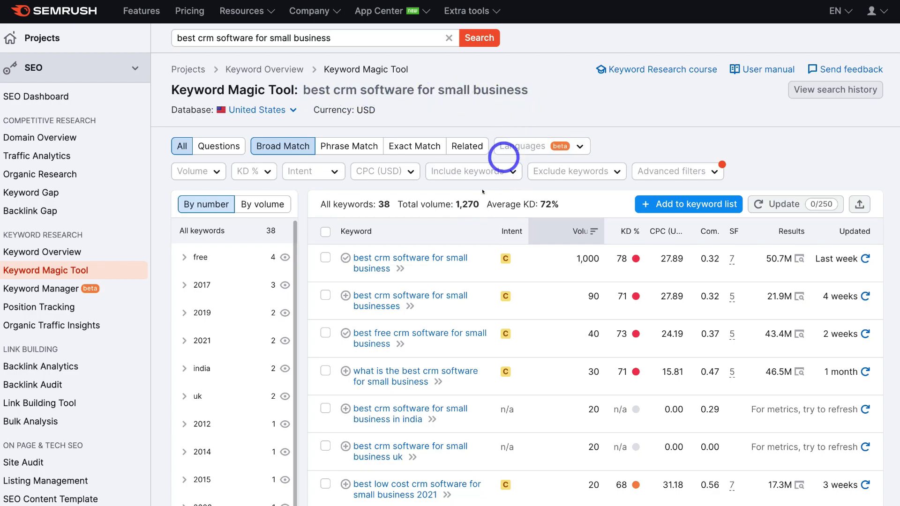
{"action": "mouse_move", "coordinate": [512, 226]}
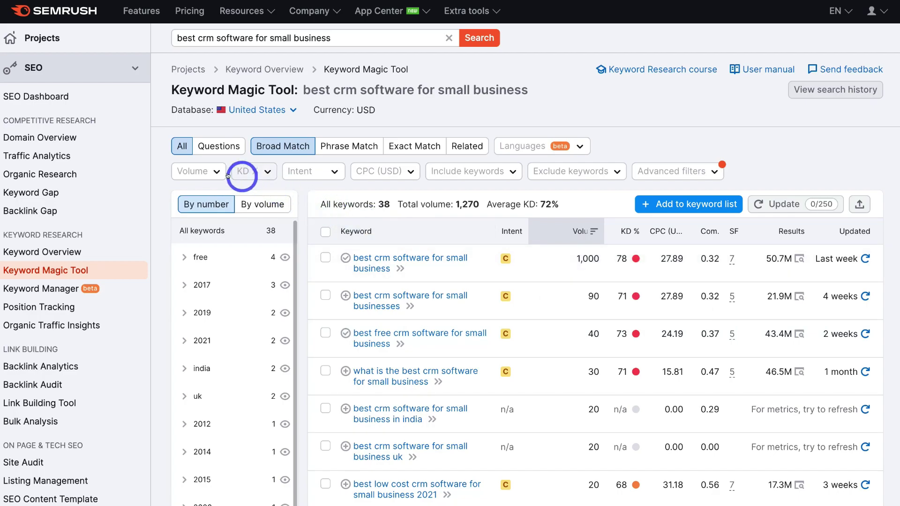
{"action": "left_click", "coordinate": [261, 171]}
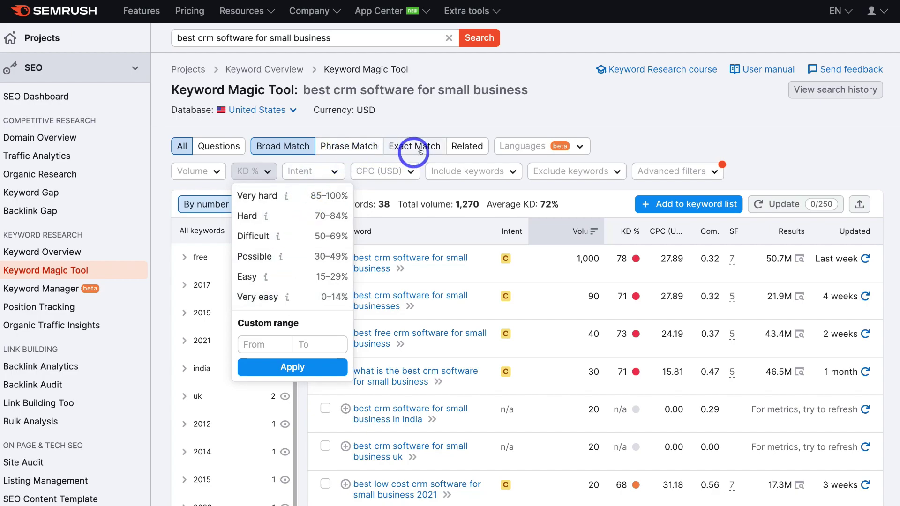
Step: Show the related keywords for the CRM search and review their volume and keyword difficulty
{"action": "left_click", "coordinate": [460, 146]}
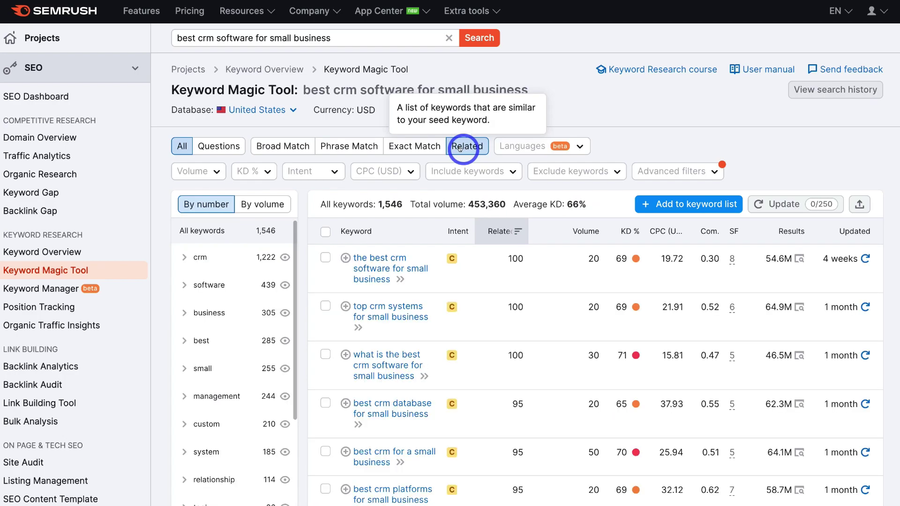
{"action": "scroll", "coordinate": [424, 288], "scroll_direction": "down", "scroll_amount": 5}
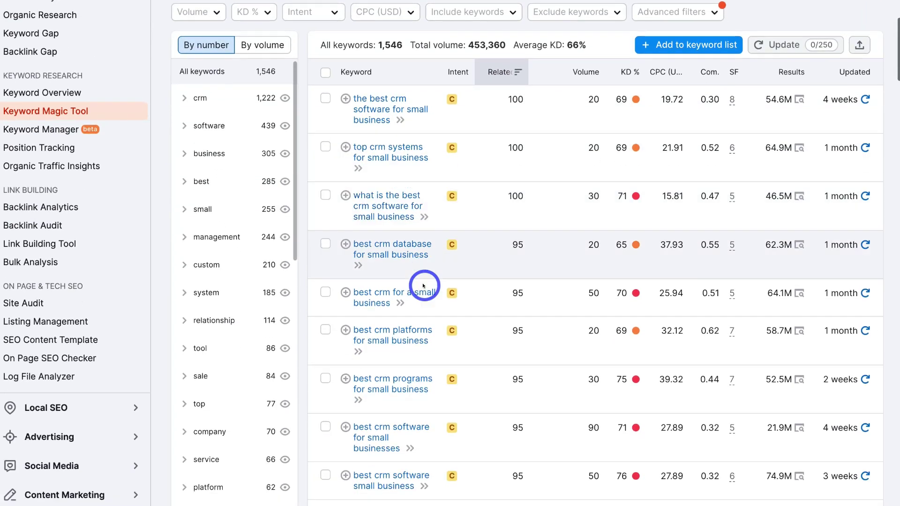
{"action": "scroll", "coordinate": [424, 285], "scroll_direction": "down", "scroll_amount": 4}
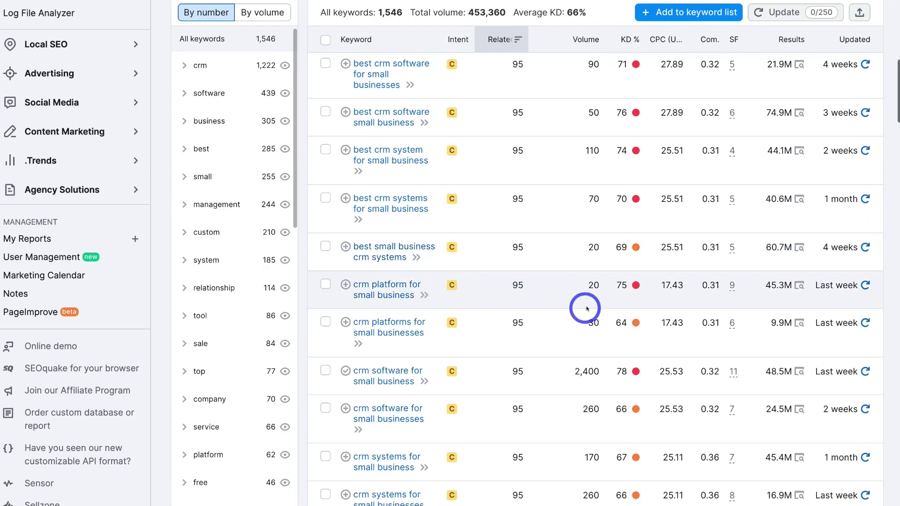
{"action": "scroll", "coordinate": [619, 308], "scroll_direction": "down", "scroll_amount": 7}
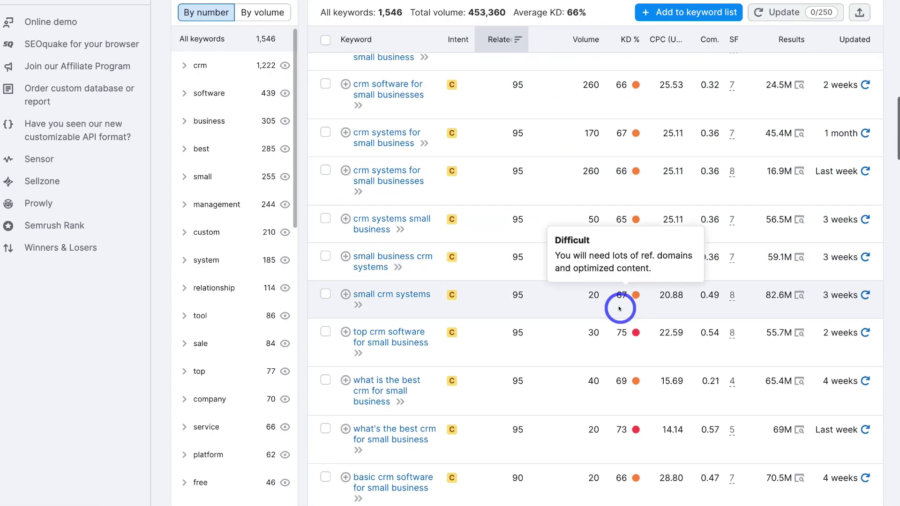
{"action": "scroll", "coordinate": [619, 307], "scroll_direction": "up", "scroll_amount": 7}
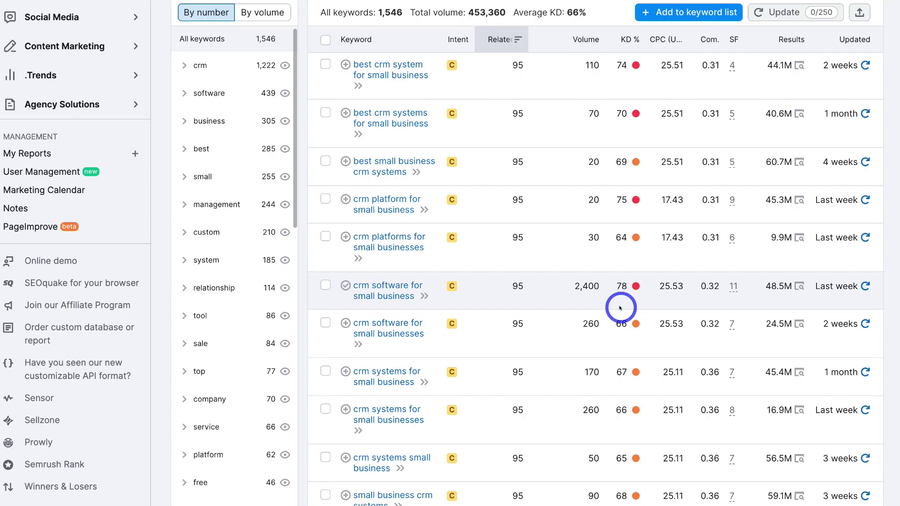
{"action": "scroll", "coordinate": [620, 308], "scroll_direction": "up", "scroll_amount": 7}
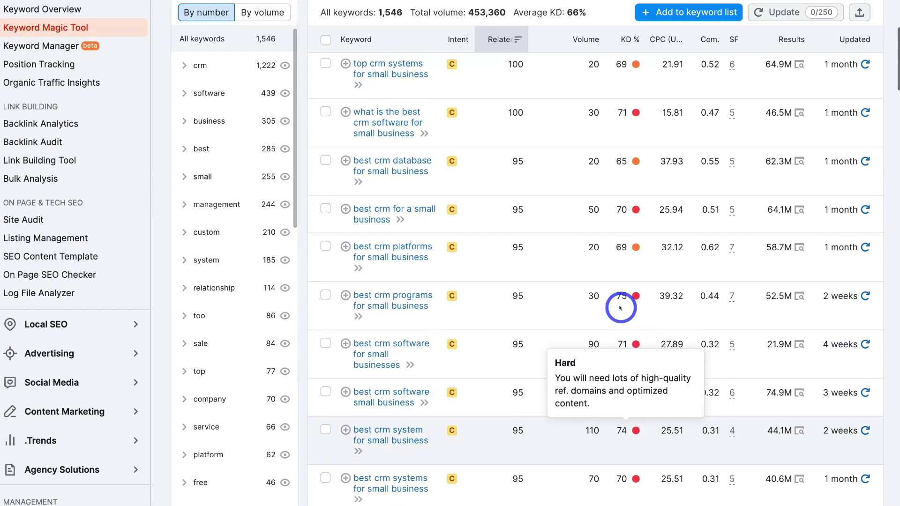
{"action": "scroll", "coordinate": [621, 308], "scroll_direction": "up", "scroll_amount": 5}
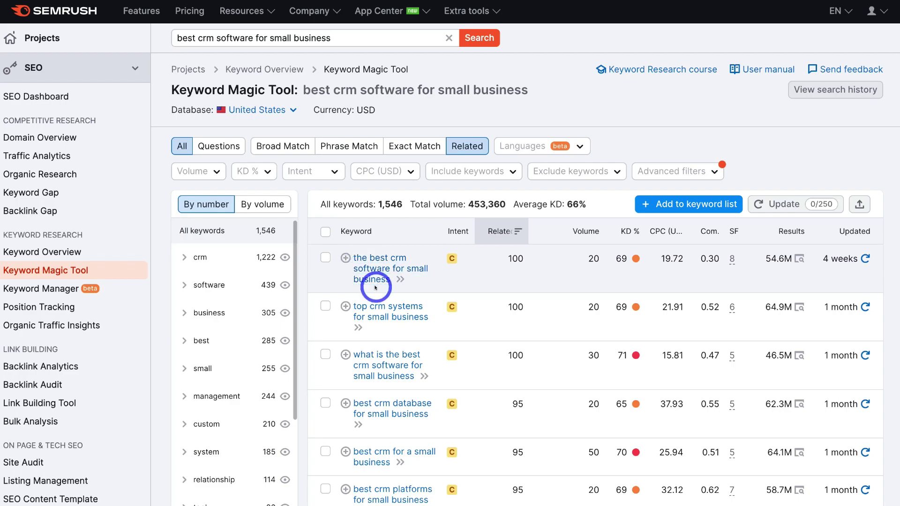
{"action": "scroll", "coordinate": [375, 288], "scroll_direction": "down", "scroll_amount": 1}
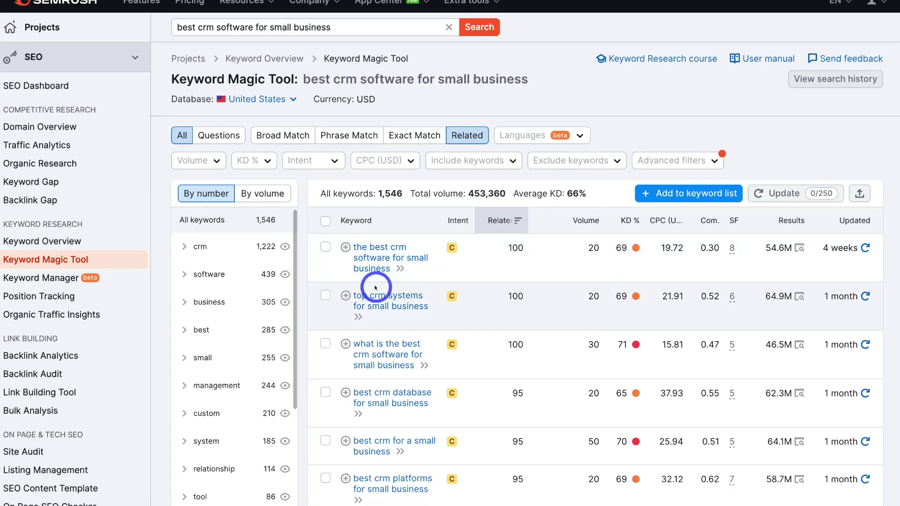
Step: Open the overview of the keyword "the best crm software for small business" and examine its metrics and keyword ideas
{"action": "left_click", "coordinate": [382, 253]}
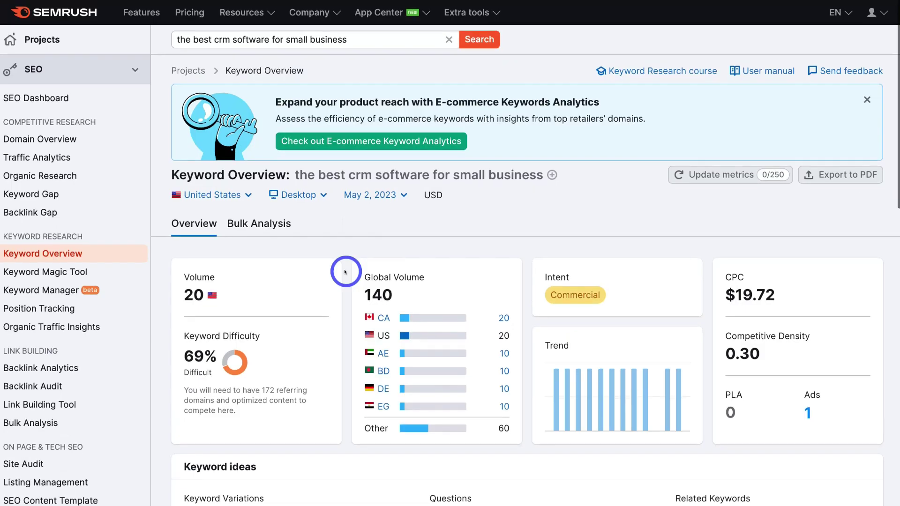
{"action": "scroll", "coordinate": [345, 273], "scroll_direction": "down", "scroll_amount": 4}
{"action": "scroll", "coordinate": [346, 272], "scroll_direction": "down", "scroll_amount": 2}
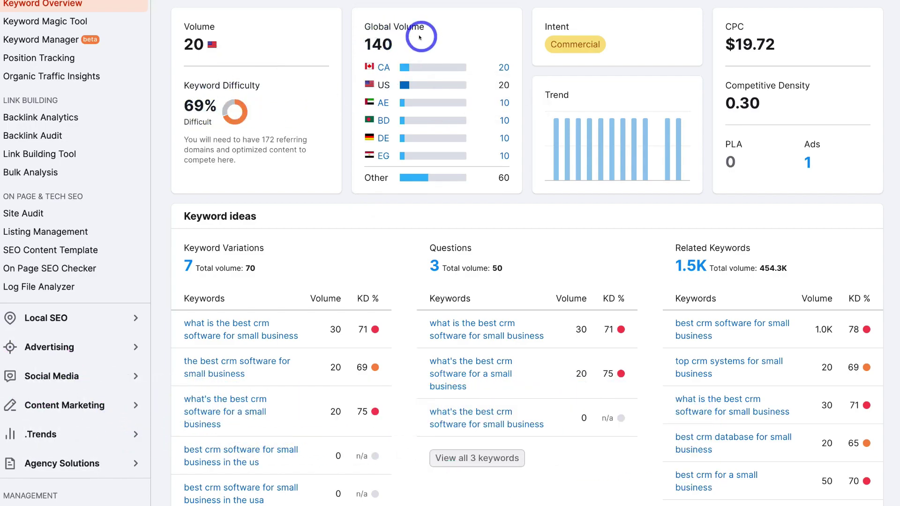
{"action": "mouse_move", "coordinate": [408, 69]}
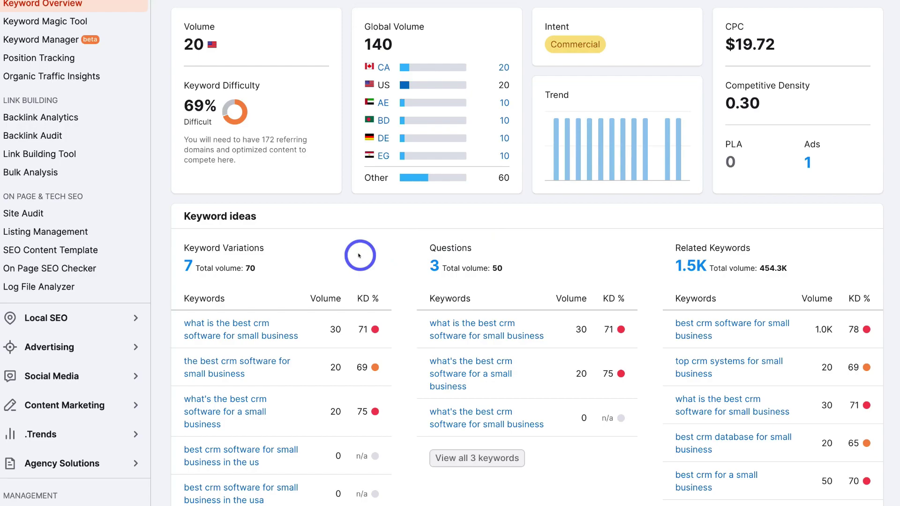
{"action": "scroll", "coordinate": [359, 256], "scroll_direction": "down", "scroll_amount": 3}
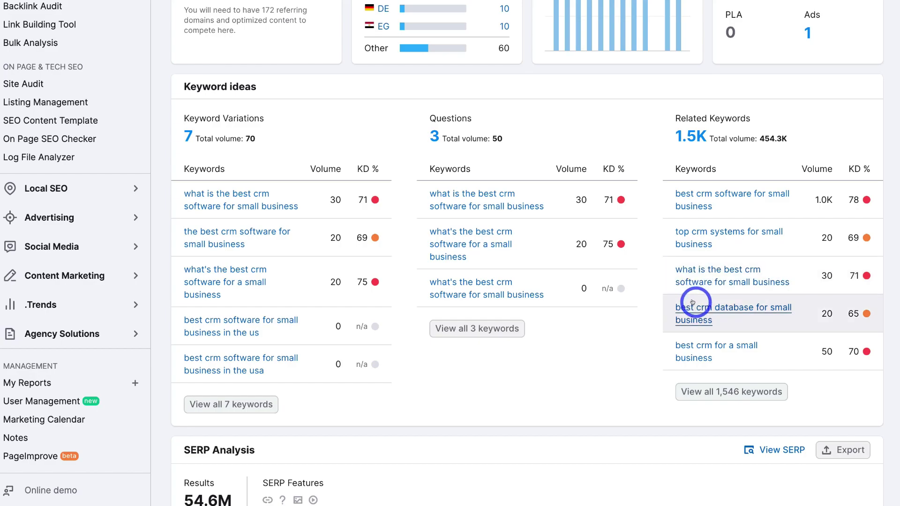
{"action": "scroll", "coordinate": [693, 303], "scroll_direction": "up", "scroll_amount": 8}
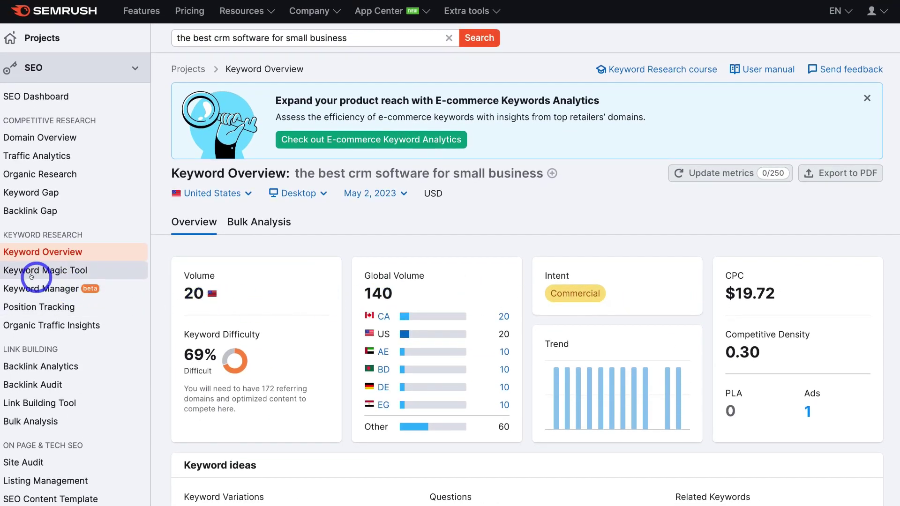
Step: Return to the Keyword Magic Tool and search for the keyword "AI tools"
{"action": "left_click", "coordinate": [79, 271]}
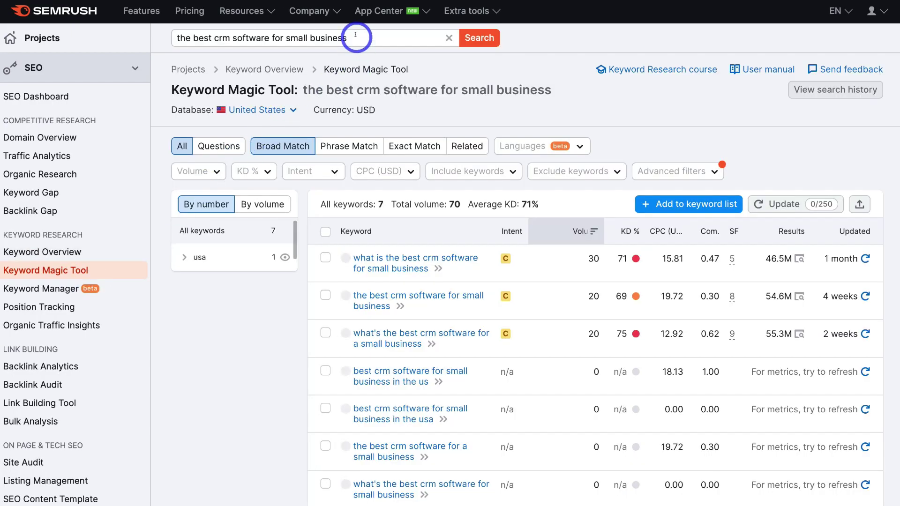
{"action": "left_click_drag", "start_coordinate": [356, 36], "coordinate": [170, 38]}
{"action": "type", "text": "AI tools"}
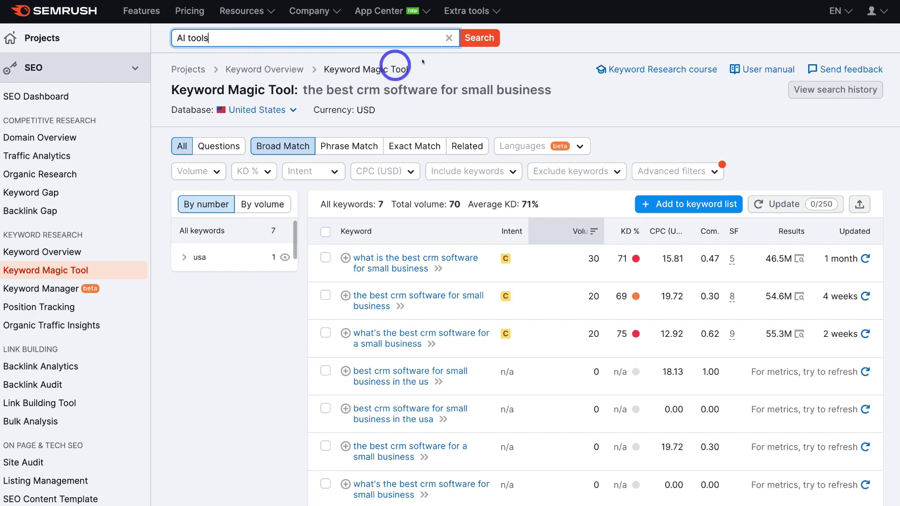
{"action": "left_click", "coordinate": [483, 44]}
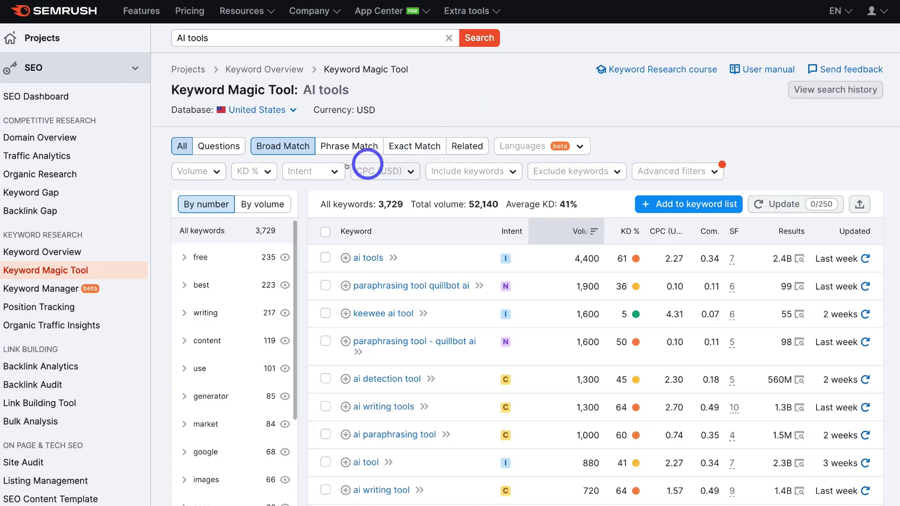
Step: Filter the AI tools keywords to Easy difficulty (15–29%) and review the volume and difficulty of the filtered keywords
{"action": "left_click", "coordinate": [246, 170]}
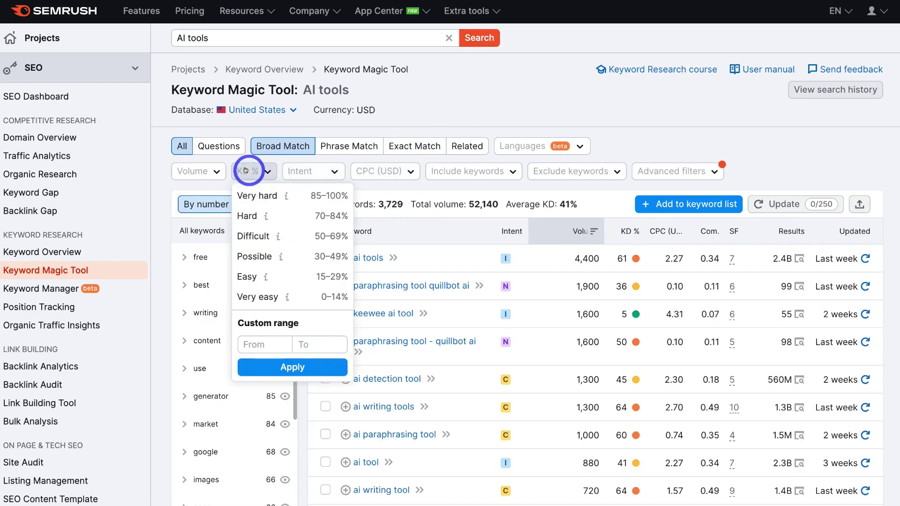
{"action": "left_click", "coordinate": [295, 276]}
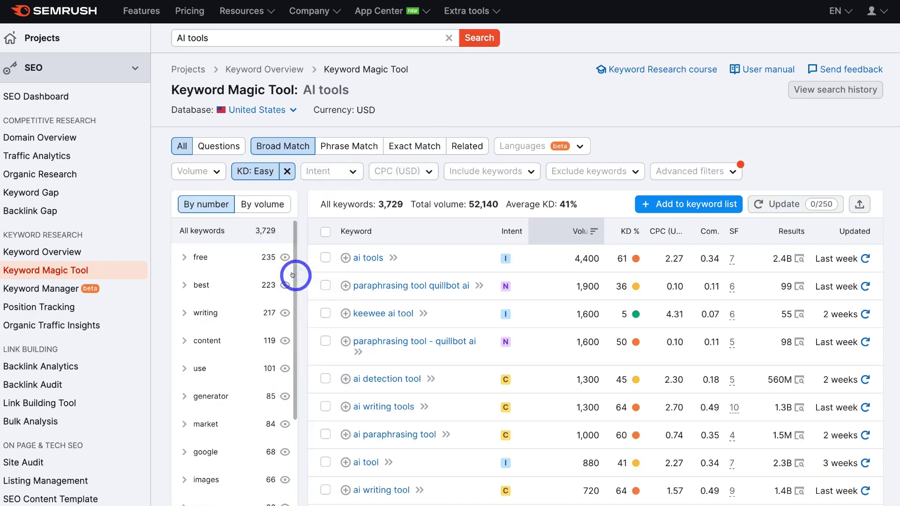
{"action": "mouse_move", "coordinate": [625, 275]}
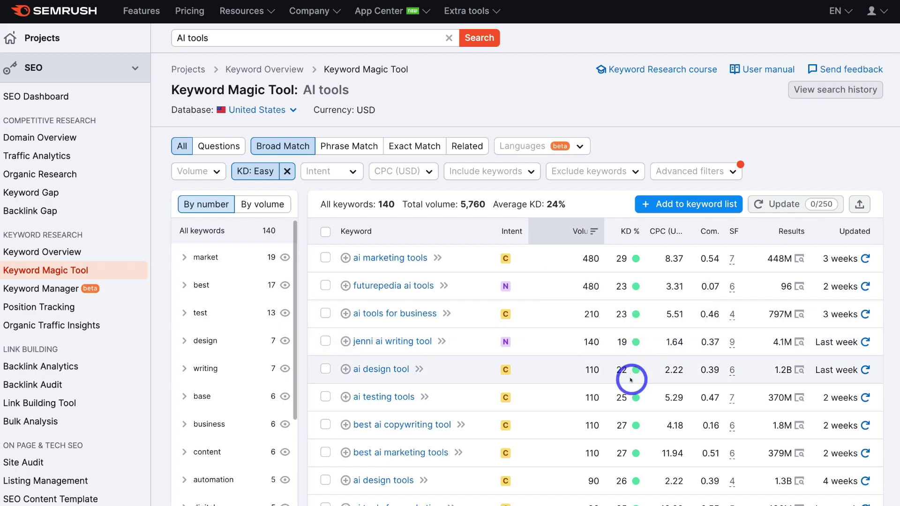
{"action": "key", "text": "ctrl+minus"}
{"action": "key", "text": "ctrl+minus"}
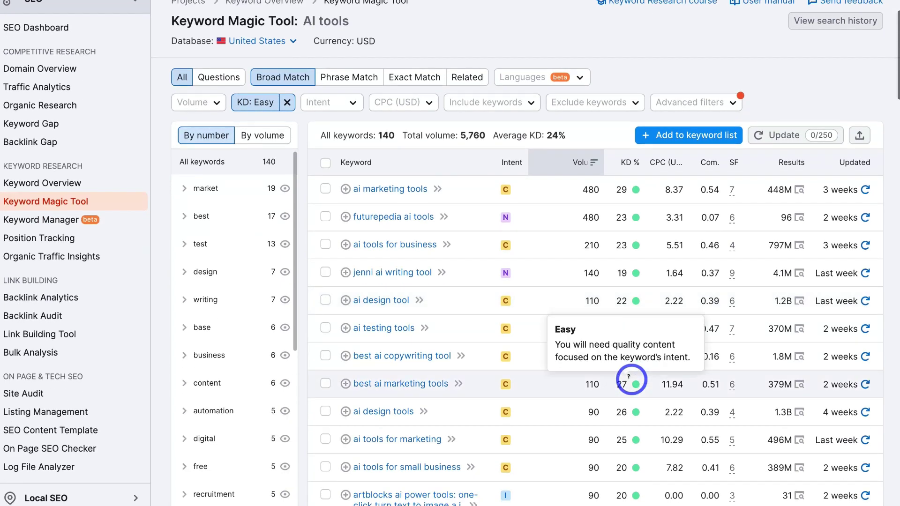
{"action": "key", "text": "ctrl+0"}
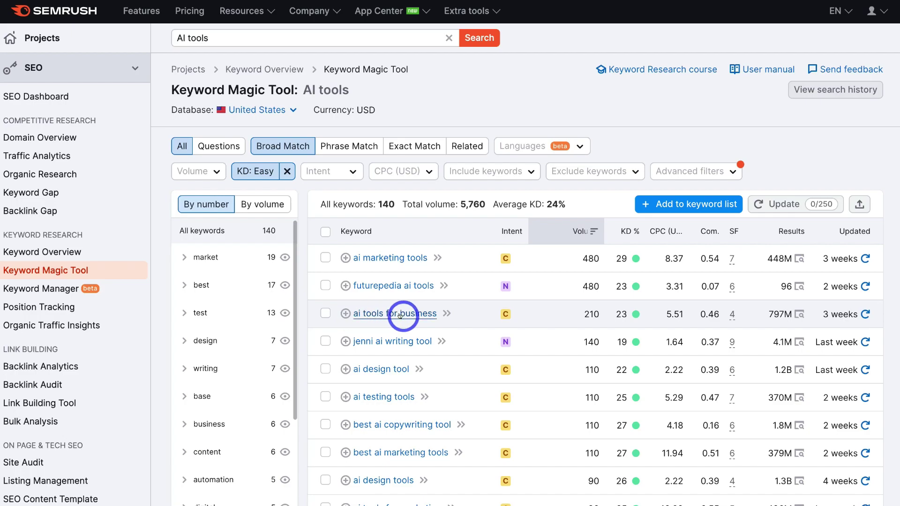
{"action": "mouse_move", "coordinate": [625, 311]}
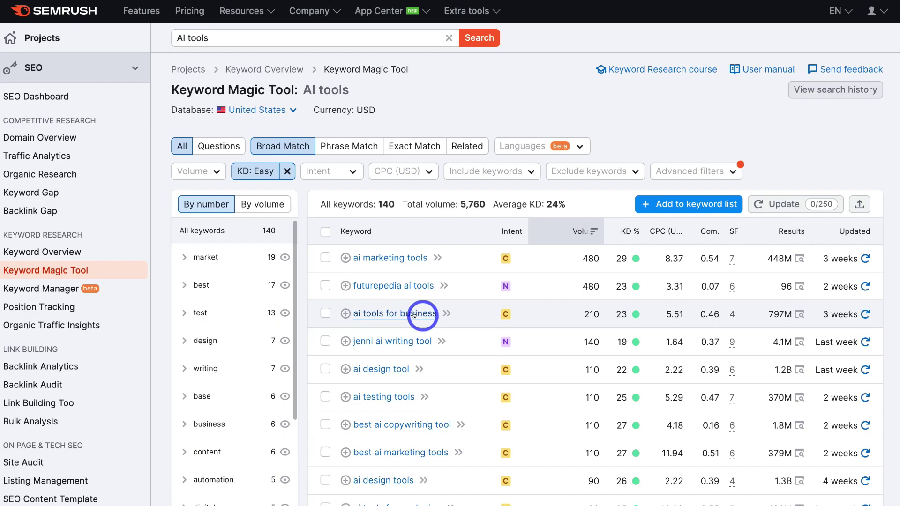
Step: Add the keyword "ai tools for business" to a new keyword list named "AI tools for business"
{"action": "left_click", "coordinate": [352, 312]}
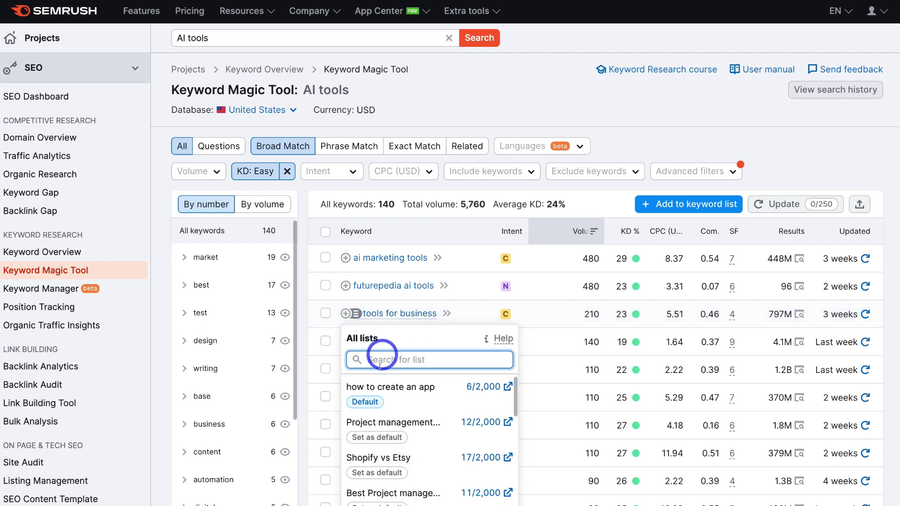
{"action": "scroll", "coordinate": [377, 369], "scroll_direction": "down", "scroll_amount": 8}
{"action": "scroll", "coordinate": [377, 369], "scroll_direction": "up", "scroll_amount": 4}
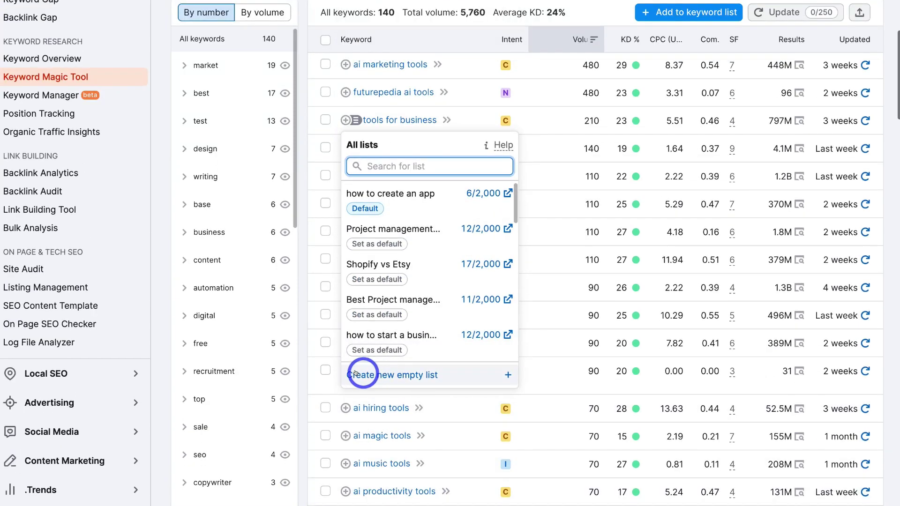
{"action": "left_click", "coordinate": [392, 373]}
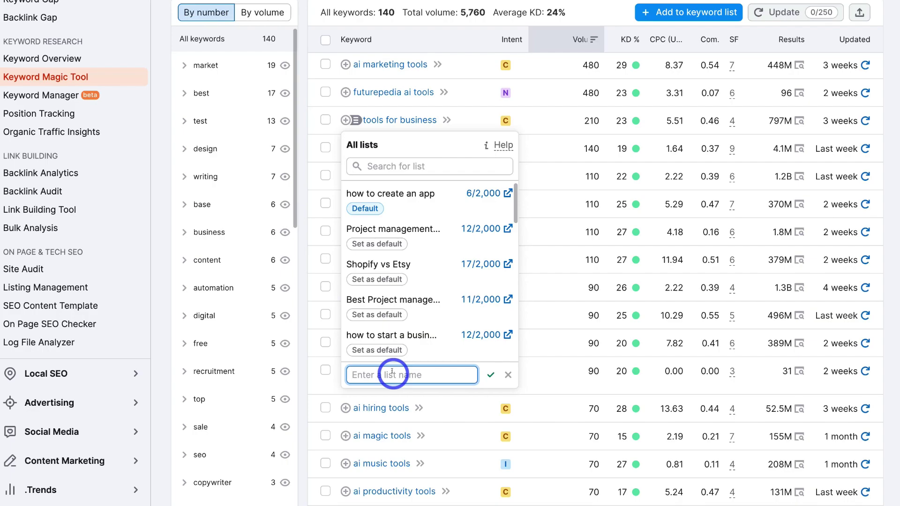
{"action": "type", "text": "AI tools for business"}
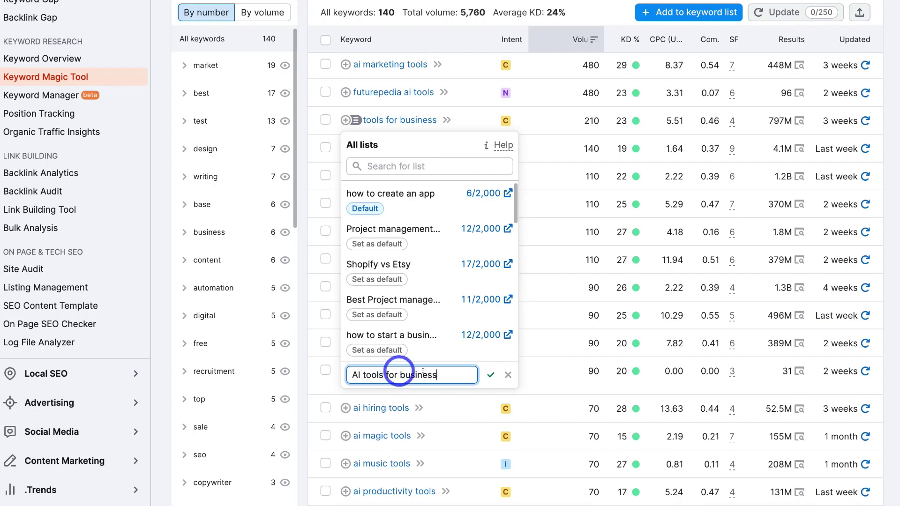
{"action": "left_click", "coordinate": [489, 374]}
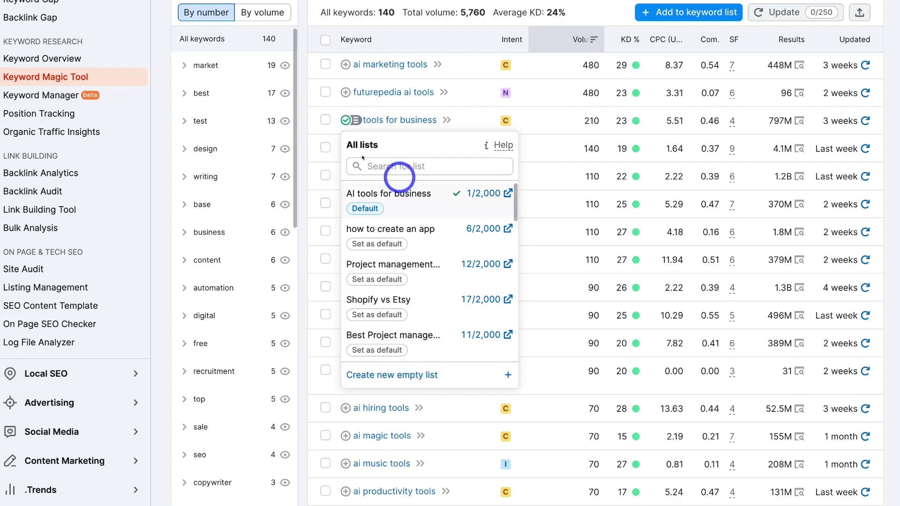
{"action": "left_click", "coordinate": [313, 123]}
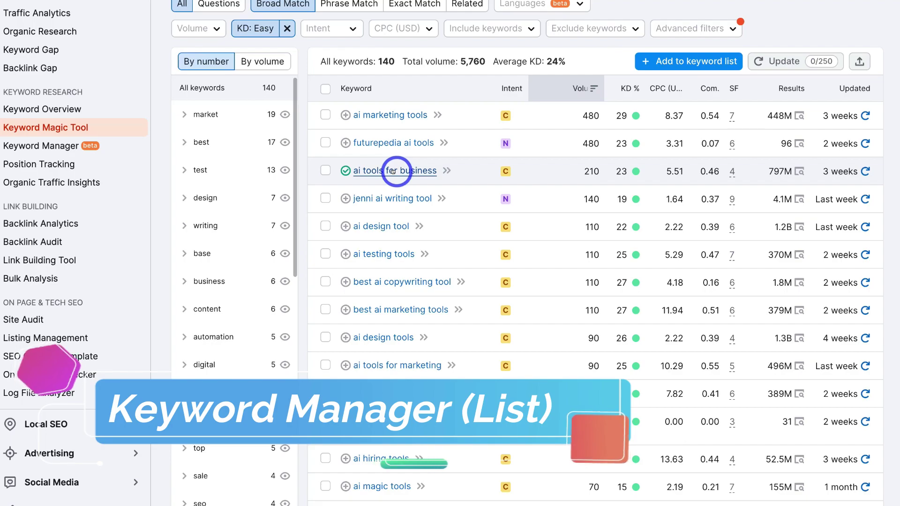
Step: Add "ai marketing tools", "ai design tool", "best ai copywriting tool", "best ai marketing tools" and "ai design tools" to the AI tools for business list
{"action": "left_click", "coordinate": [343, 114]}
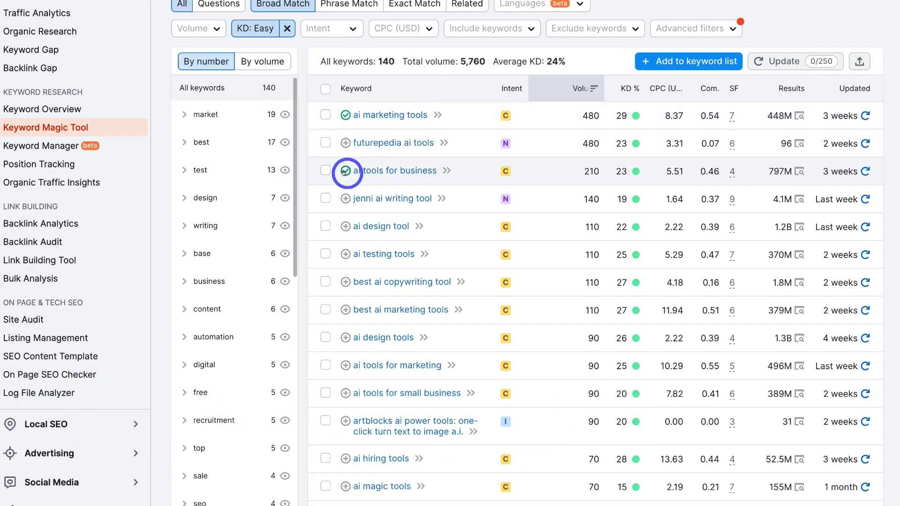
{"action": "scroll", "coordinate": [342, 172], "scroll_direction": "down", "scroll_amount": 1}
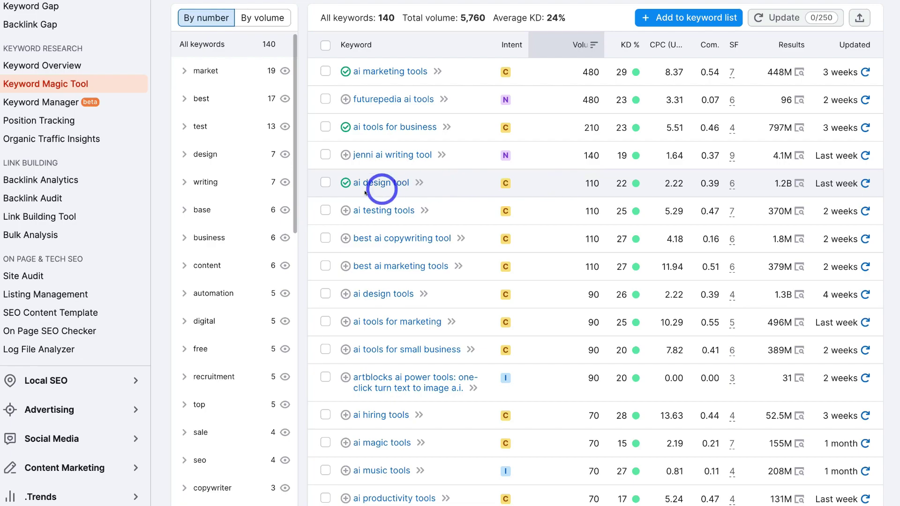
{"action": "scroll", "coordinate": [371, 207], "scroll_direction": "down", "scroll_amount": 1}
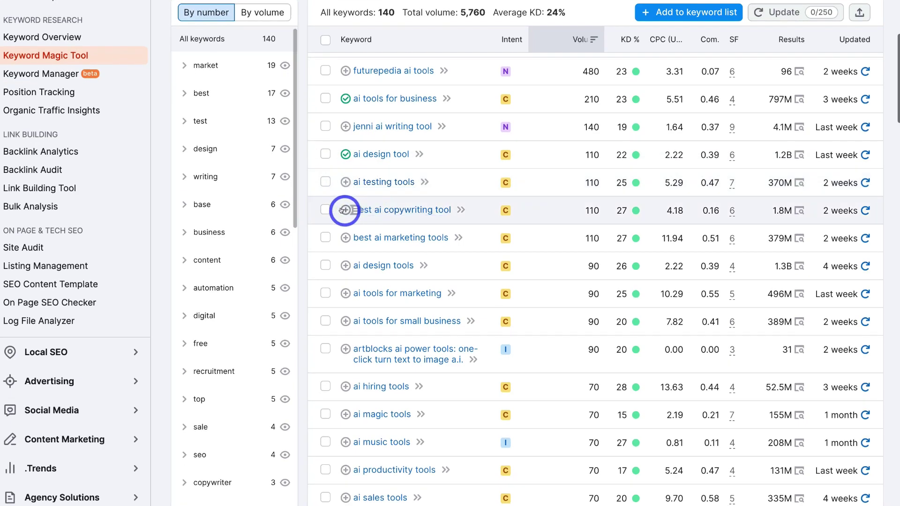
{"action": "left_click", "coordinate": [345, 210]}
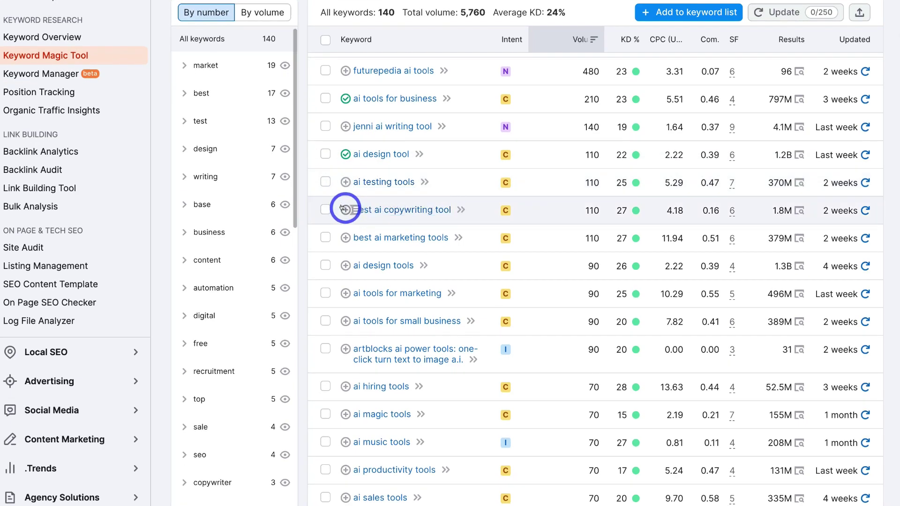
{"action": "left_click", "coordinate": [344, 237]}
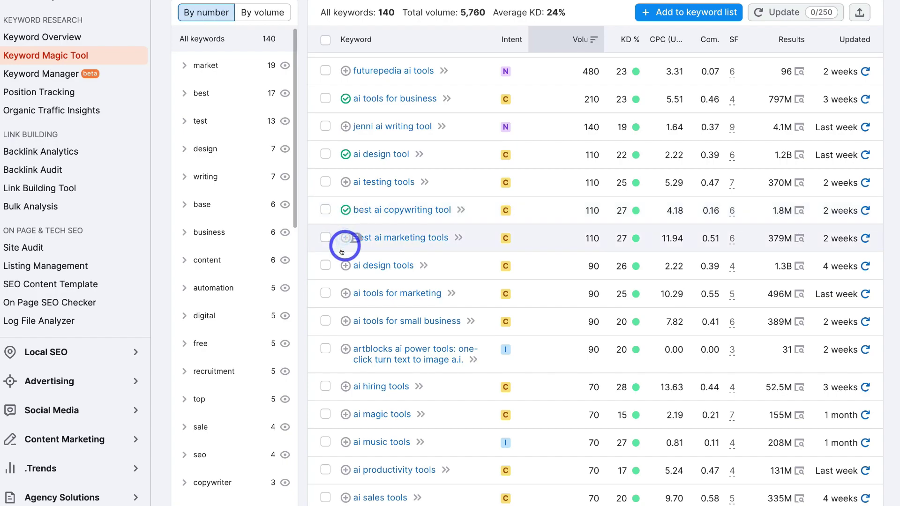
{"action": "left_click", "coordinate": [344, 265]}
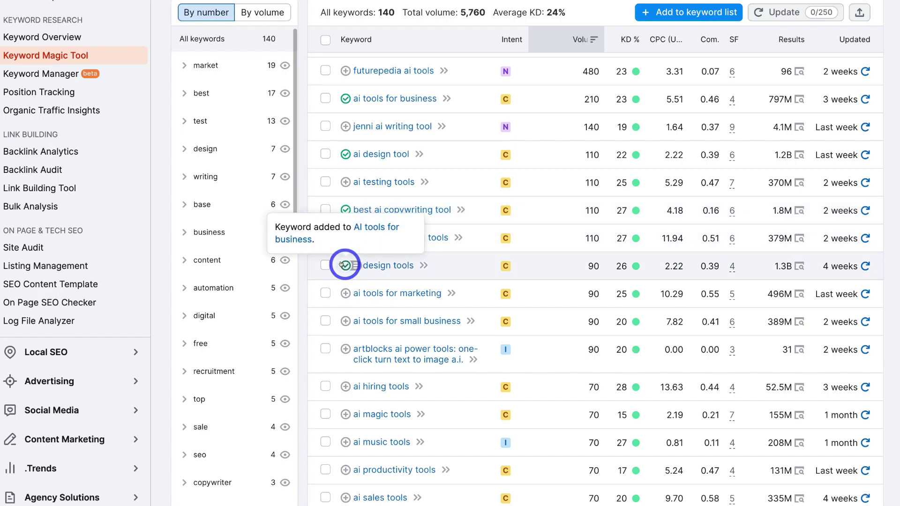
Step: Open the "AI tools for business" list in Keyword Manager and review the metrics of its saved keywords
{"action": "left_click", "coordinate": [56, 74]}
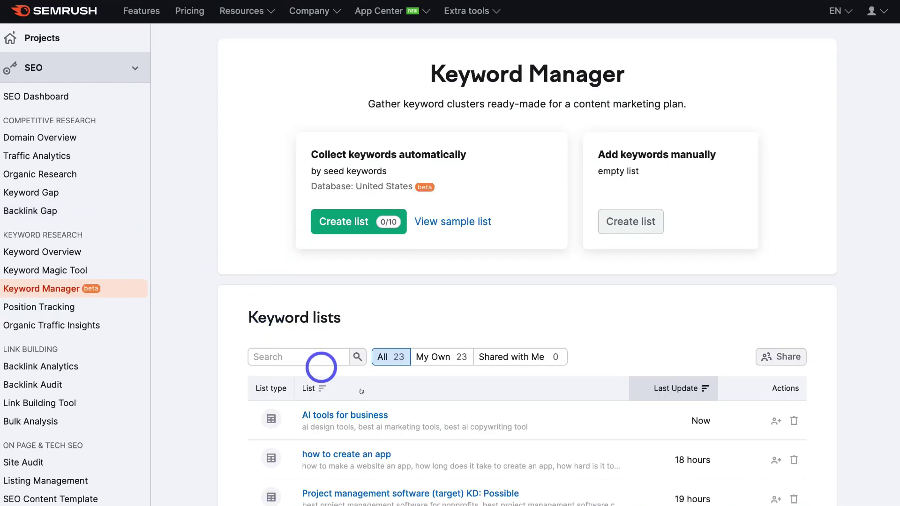
{"action": "left_click", "coordinate": [343, 410]}
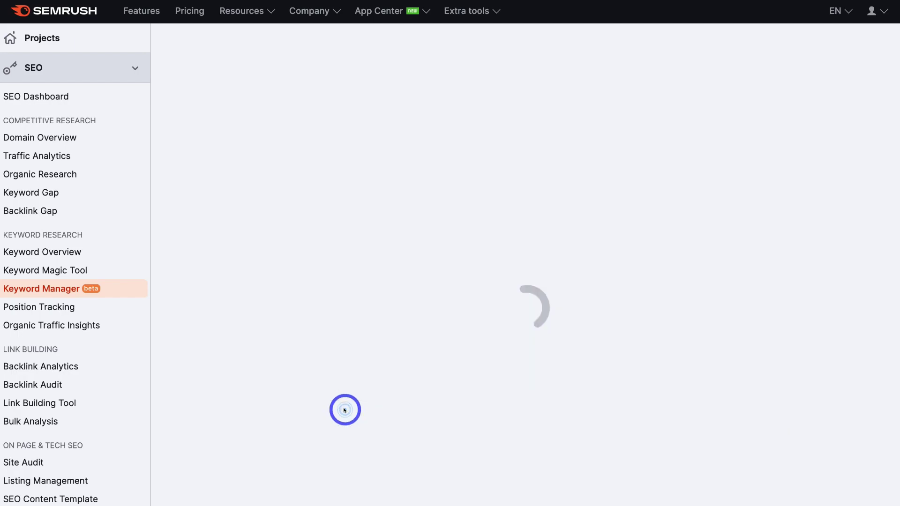
{"action": "scroll", "coordinate": [345, 411], "scroll_direction": "down", "scroll_amount": 2}
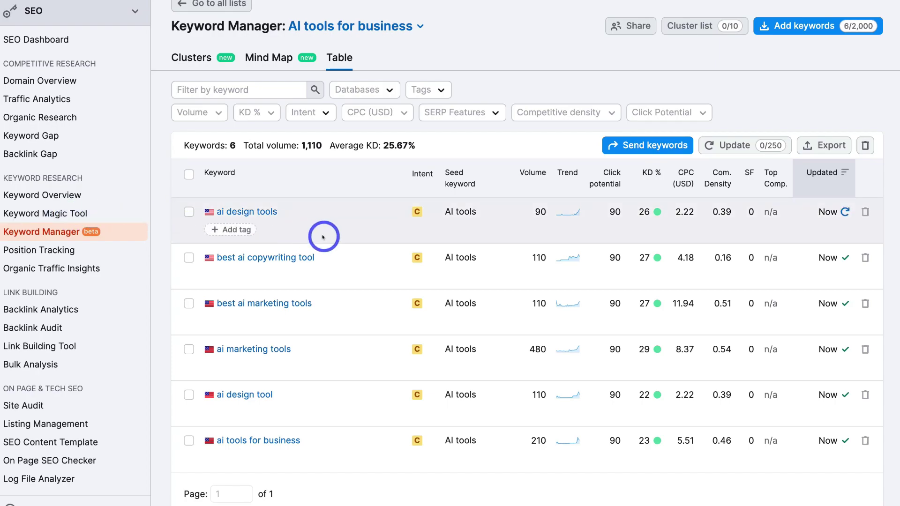
Step: Open the overview of the saved keyword "ai design tools" and examine its metrics and keyword ideas
{"action": "left_click", "coordinate": [251, 211]}
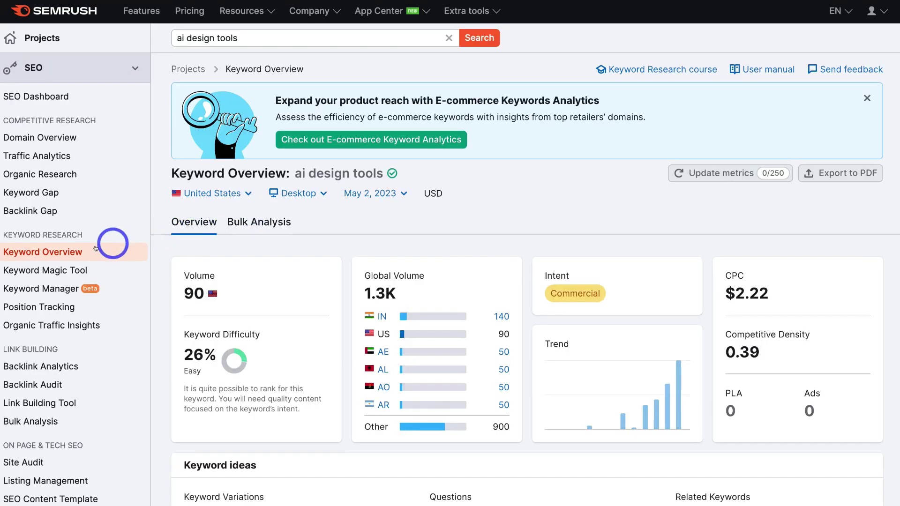
{"action": "scroll", "coordinate": [310, 257], "scroll_direction": "down", "scroll_amount": 5}
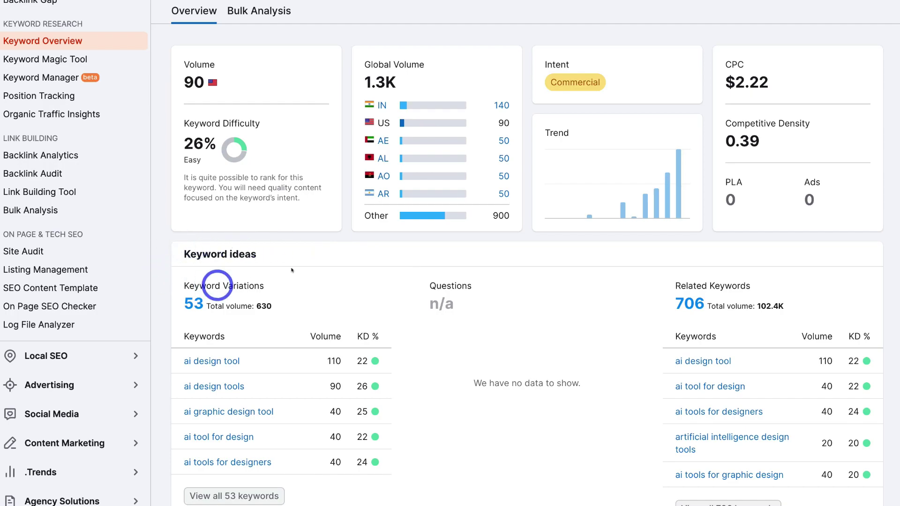
{"action": "scroll", "coordinate": [296, 268], "scroll_direction": "up", "scroll_amount": 3}
{"action": "scroll", "coordinate": [295, 267], "scroll_direction": "up", "scroll_amount": 2}
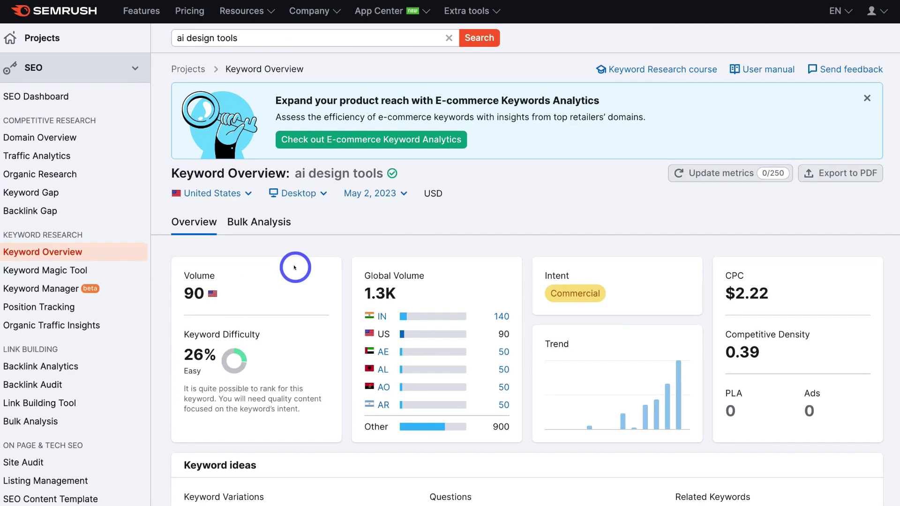
Step: Start a new Position Tracking campaign for stewartgauld.com and check the domain scope options, keeping Root domain
{"action": "left_click", "coordinate": [84, 312]}
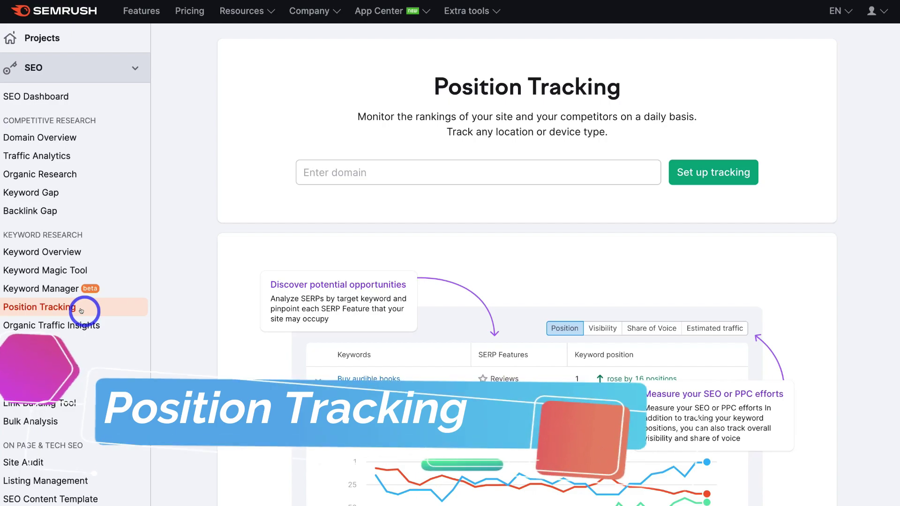
{"action": "left_click", "coordinate": [320, 174]}
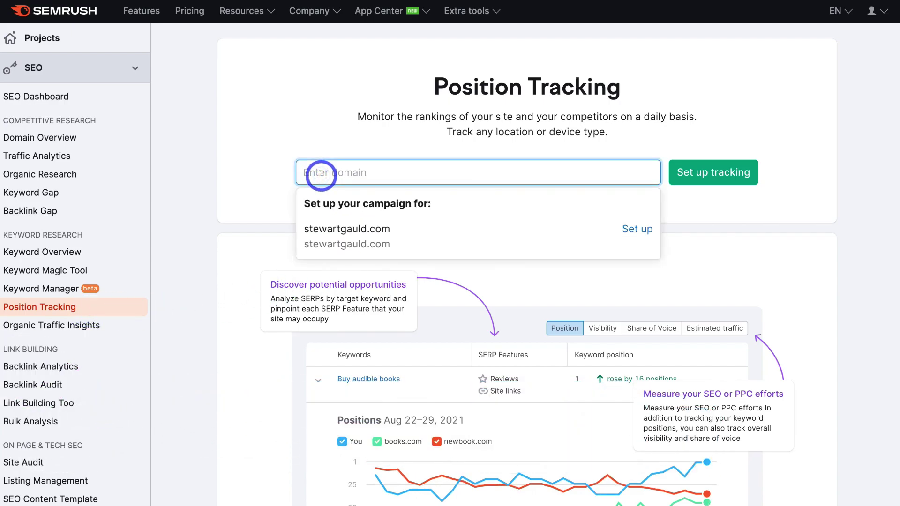
{"action": "left_click", "coordinate": [704, 173]}
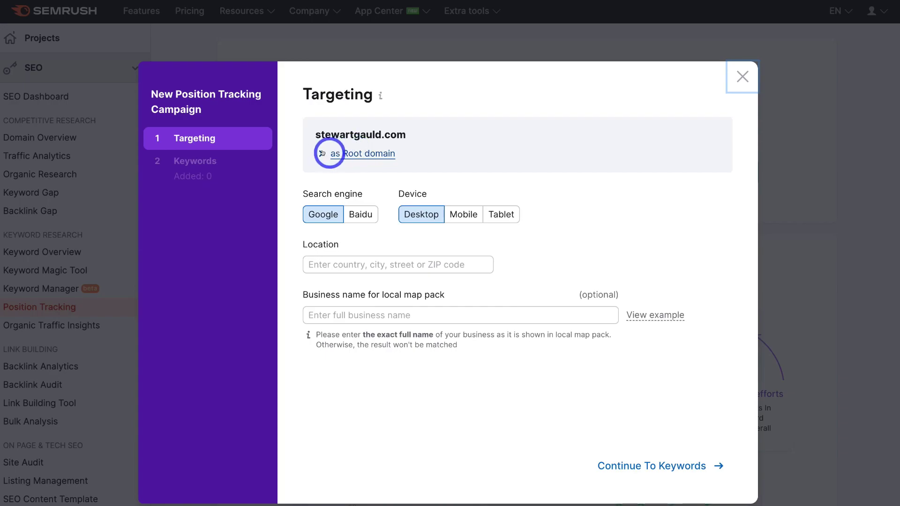
{"action": "left_click", "coordinate": [357, 154]}
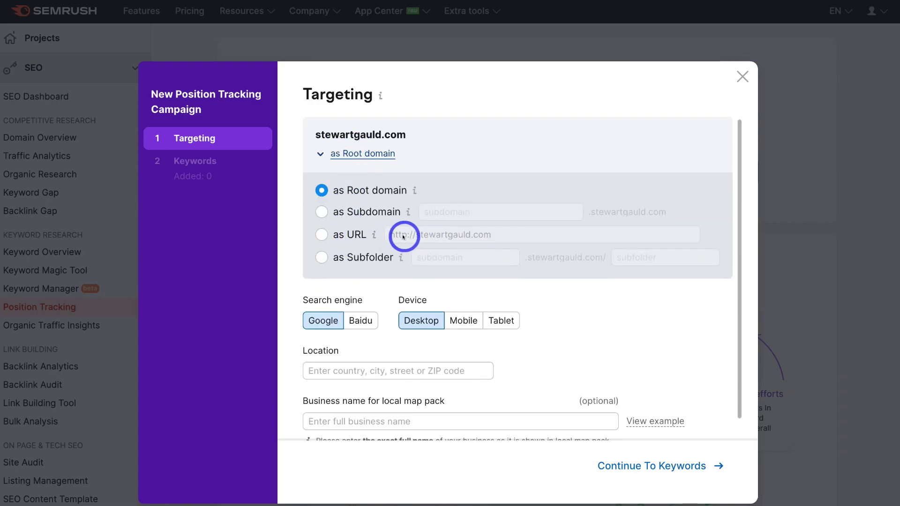
{"action": "left_click", "coordinate": [344, 155]}
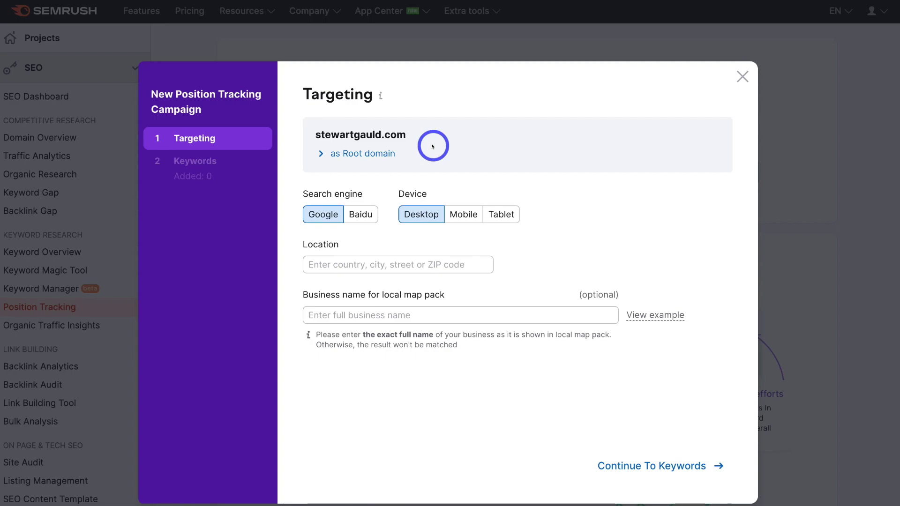
Step: Set the campaign's location to United States and continue to its keyword setup
{"action": "left_click", "coordinate": [367, 260]}
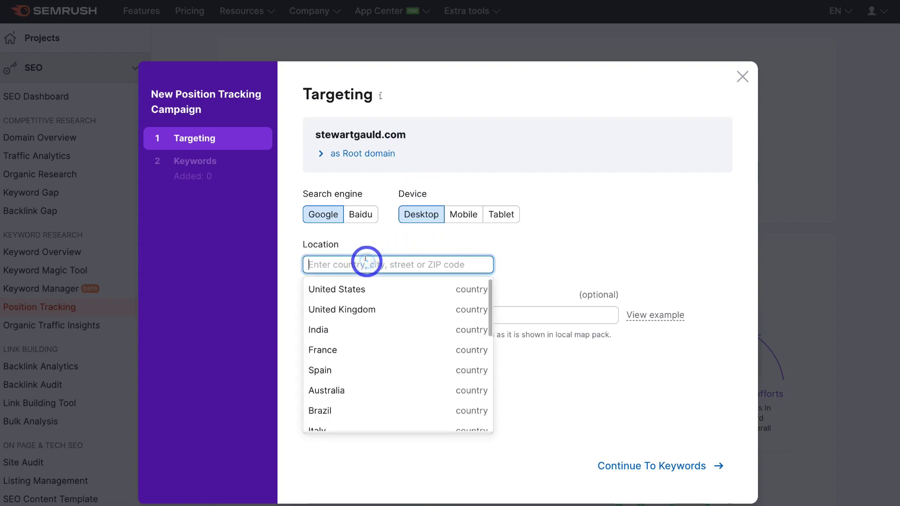
{"action": "left_click", "coordinate": [365, 289]}
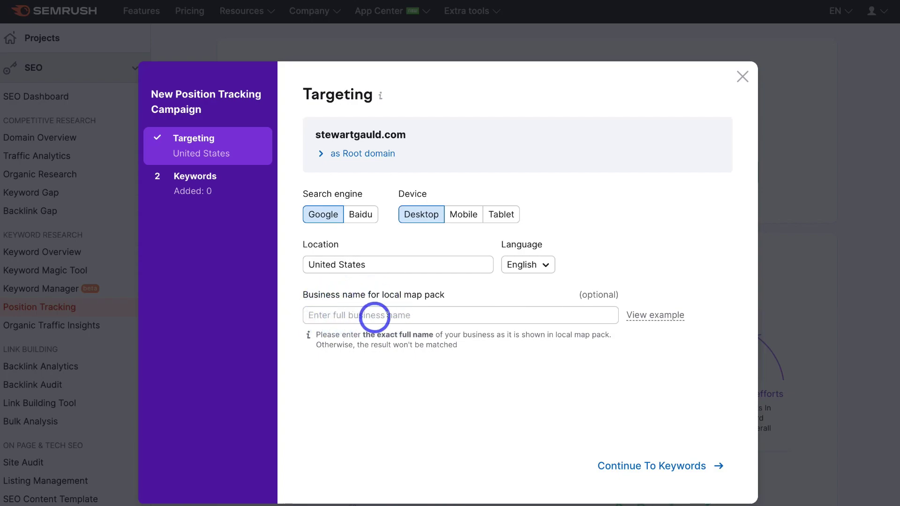
{"action": "left_click", "coordinate": [662, 467]}
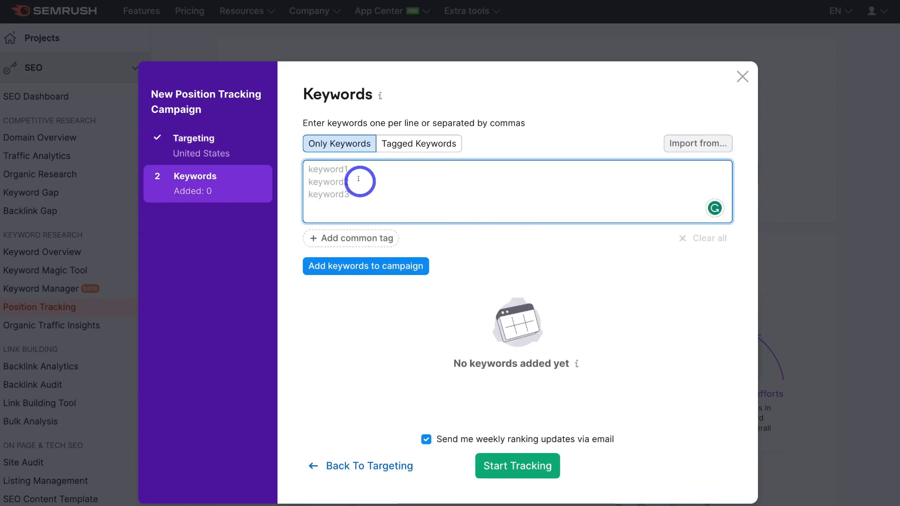
Step: Import 10 Semrush keyword suggestions from the organic domain report of stewartgauld.com into the campaign's keyword entry
{"action": "left_click", "coordinate": [682, 143]}
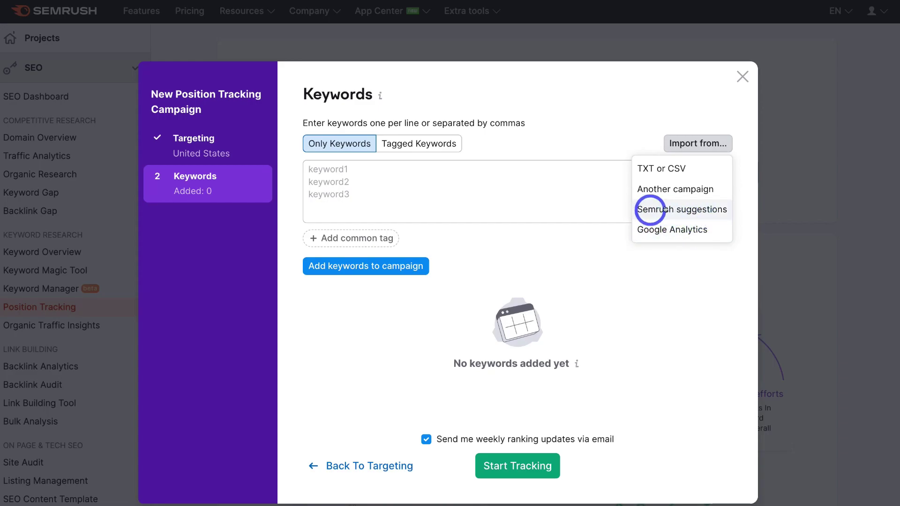
{"action": "left_click", "coordinate": [685, 210]}
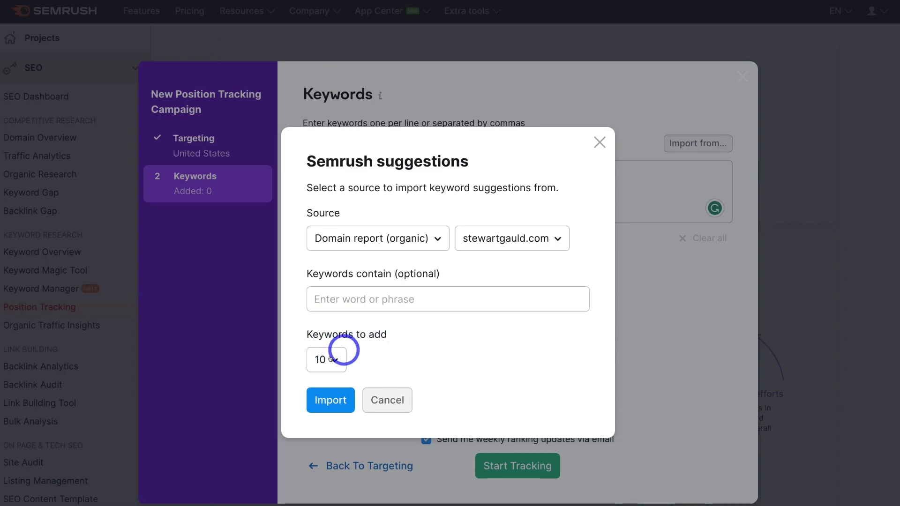
{"action": "left_click", "coordinate": [322, 400]}
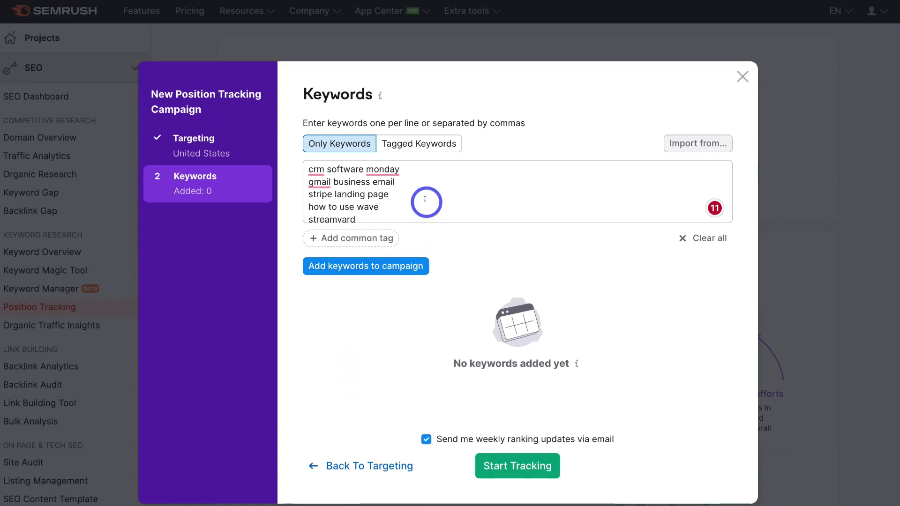
Step: Review the imported suggestions, add them to the campaign and start tracking with weekly email updates enabled
{"action": "scroll", "coordinate": [425, 198], "scroll_direction": "down", "scroll_amount": 3}
{"action": "scroll", "coordinate": [425, 199], "scroll_direction": "up", "scroll_amount": 3}
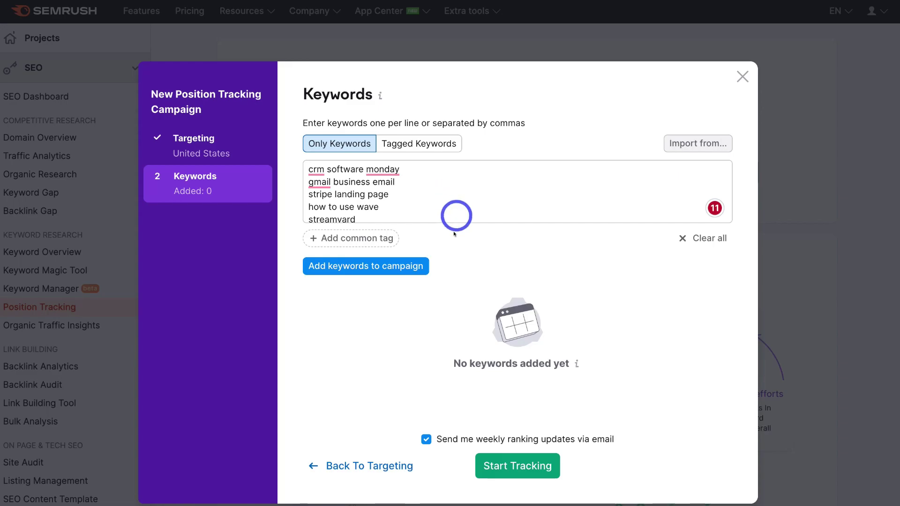
{"action": "left_click", "coordinate": [354, 266]}
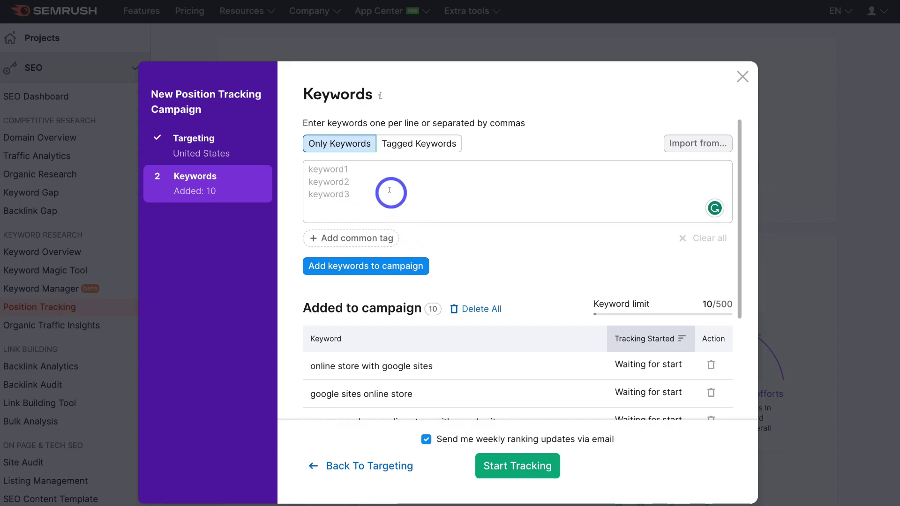
{"action": "scroll", "coordinate": [395, 355], "scroll_direction": "down", "scroll_amount": 3}
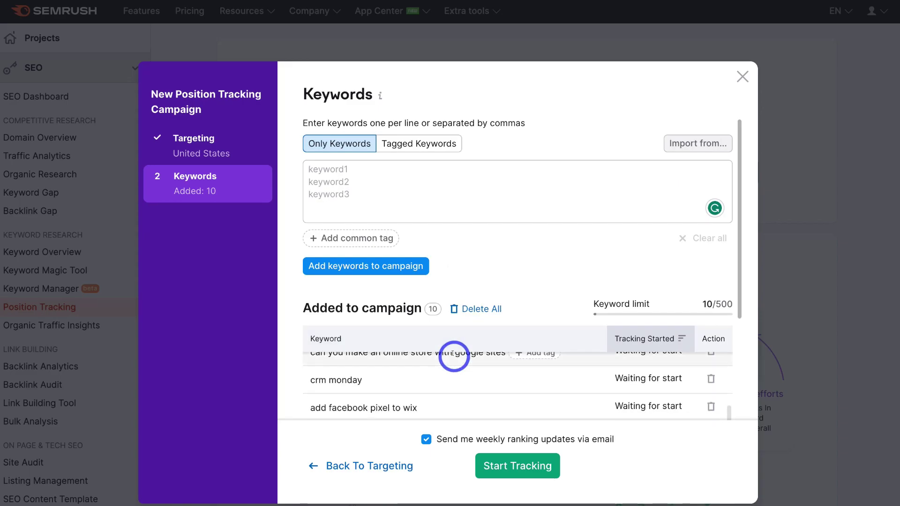
{"action": "scroll", "coordinate": [453, 355], "scroll_direction": "up", "scroll_amount": 3}
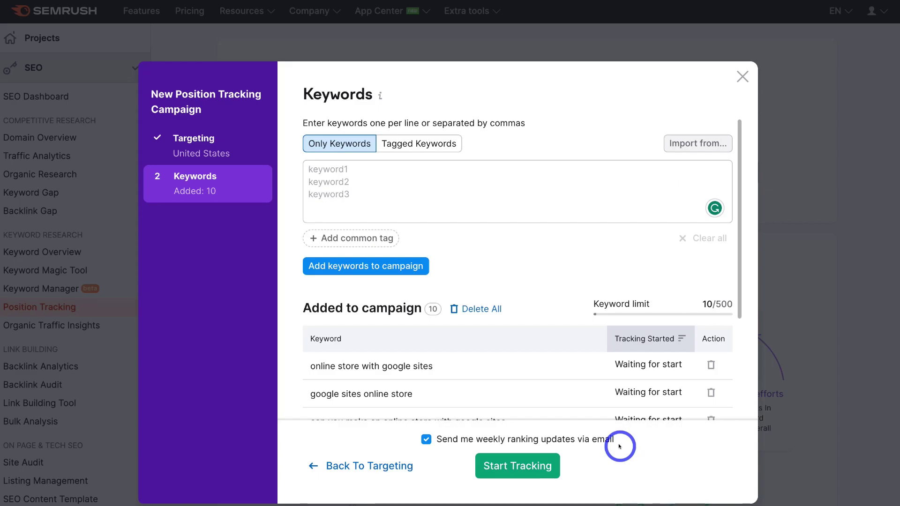
{"action": "left_click", "coordinate": [516, 474]}
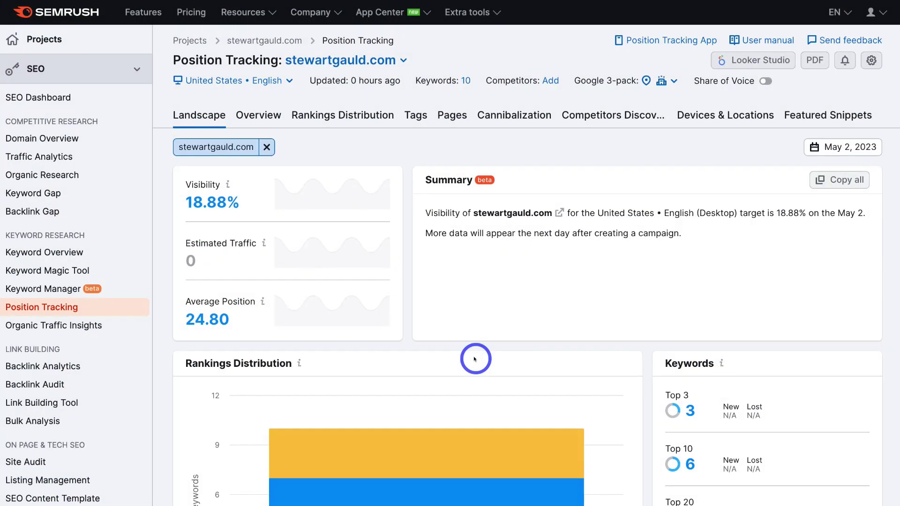
Step: Examine the new campaign's rankings distribution and top keywords, including the full rankings overview of all tracked keywords
{"action": "scroll", "coordinate": [475, 360], "scroll_direction": "down", "scroll_amount": 9}
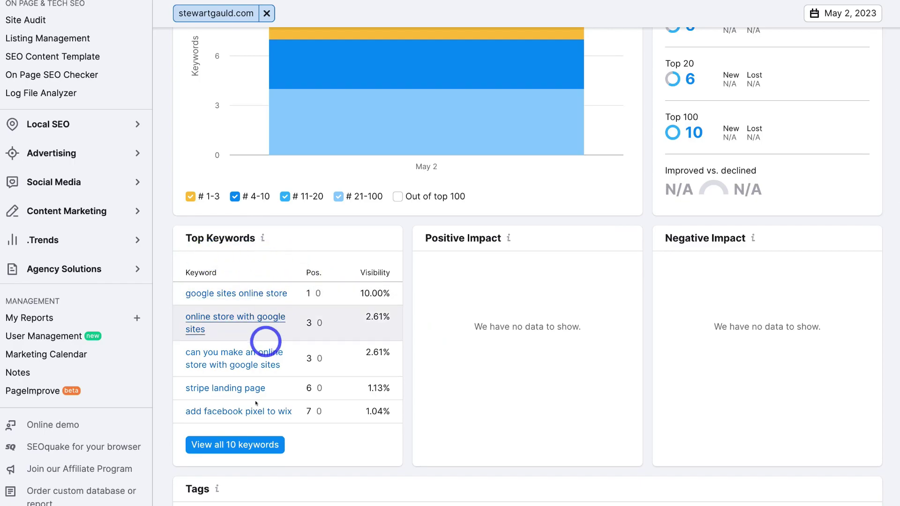
{"action": "left_click", "coordinate": [257, 444]}
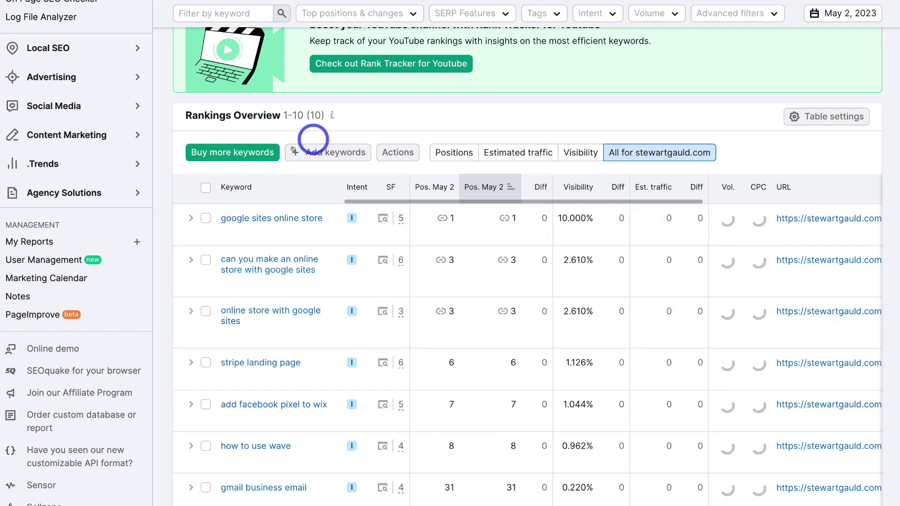
{"action": "scroll", "coordinate": [394, 123], "scroll_direction": "down", "scroll_amount": 1}
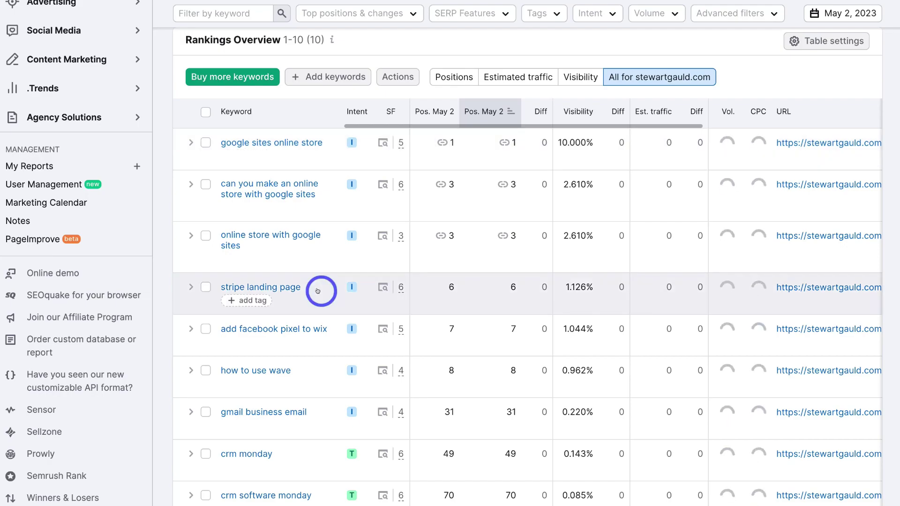
{"action": "scroll", "coordinate": [320, 287], "scroll_direction": "up", "scroll_amount": 12}
{"action": "scroll", "coordinate": [310, 288], "scroll_direction": "up", "scroll_amount": 1}
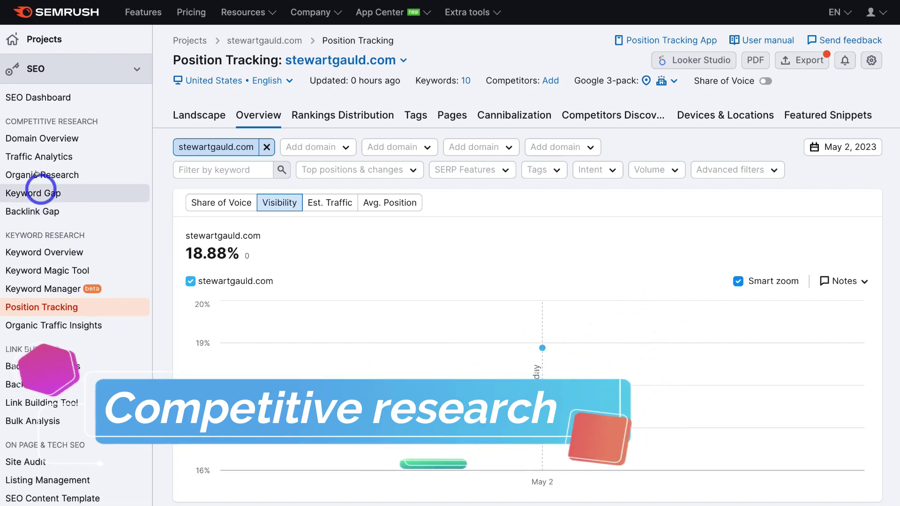
{"action": "left_click", "coordinate": [78, 139]}
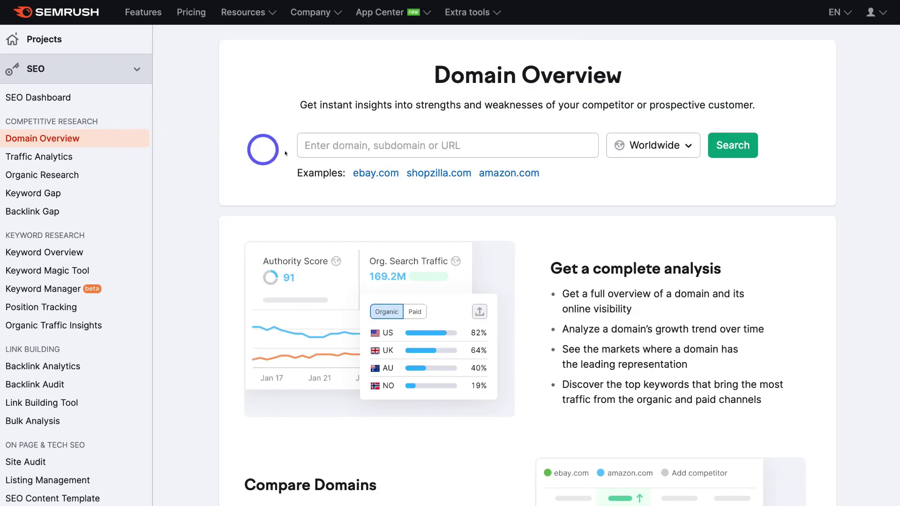
{"action": "left_click", "coordinate": [324, 145]}
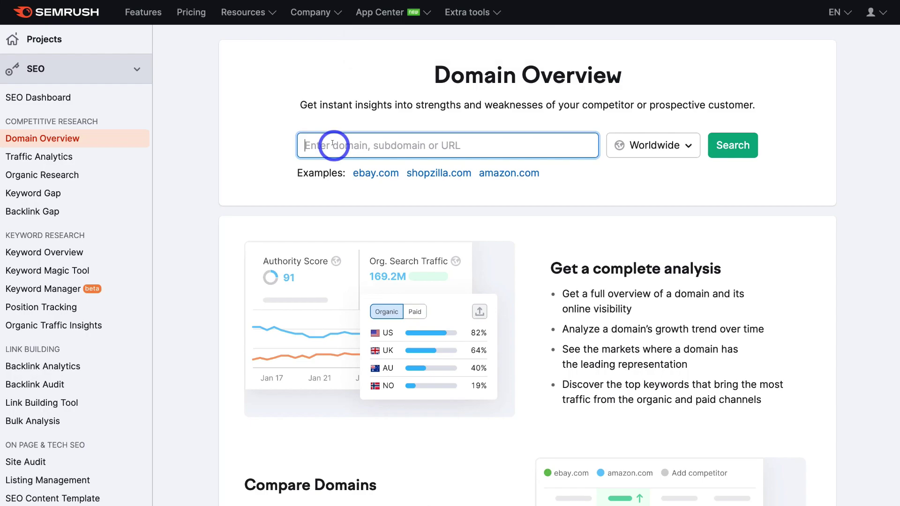
{"action": "type", "text": "https://www.adamenfroy.com/"}
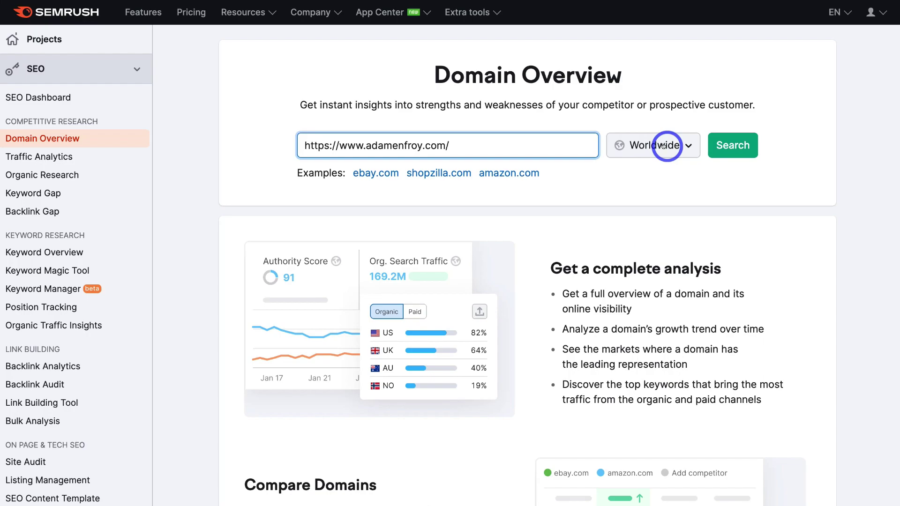
{"action": "left_click", "coordinate": [728, 145]}
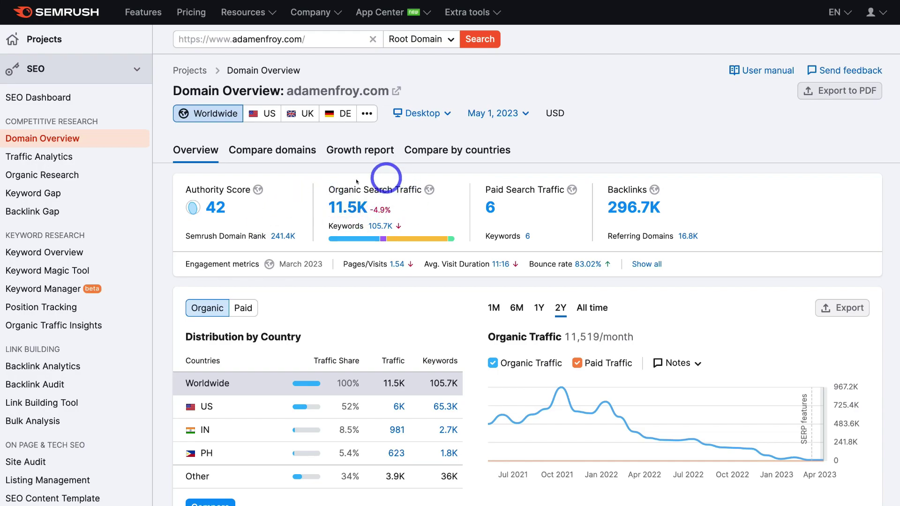
Step: Examine the competitor's search traffic, country distribution and organic traffic and keyword trends down to its top organic keywords
{"action": "mouse_move", "coordinate": [385, 211]}
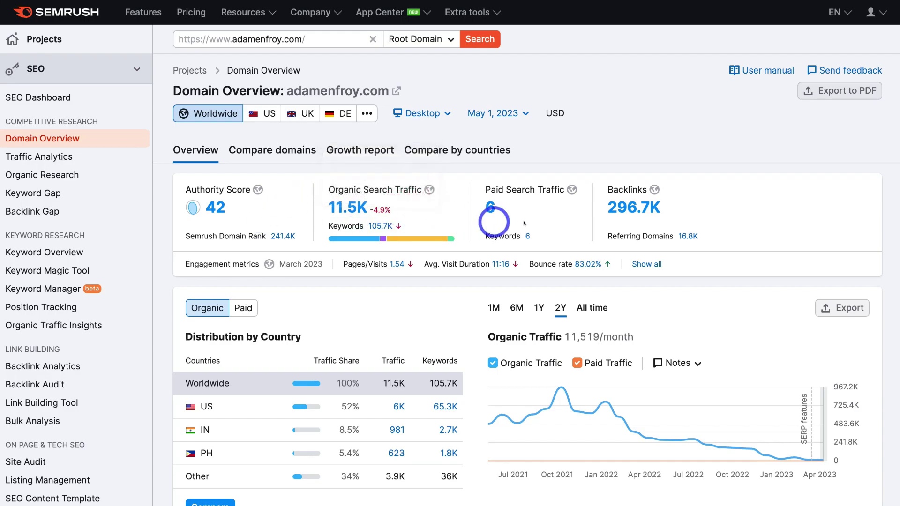
{"action": "scroll", "coordinate": [641, 203], "scroll_direction": "down", "scroll_amount": 5}
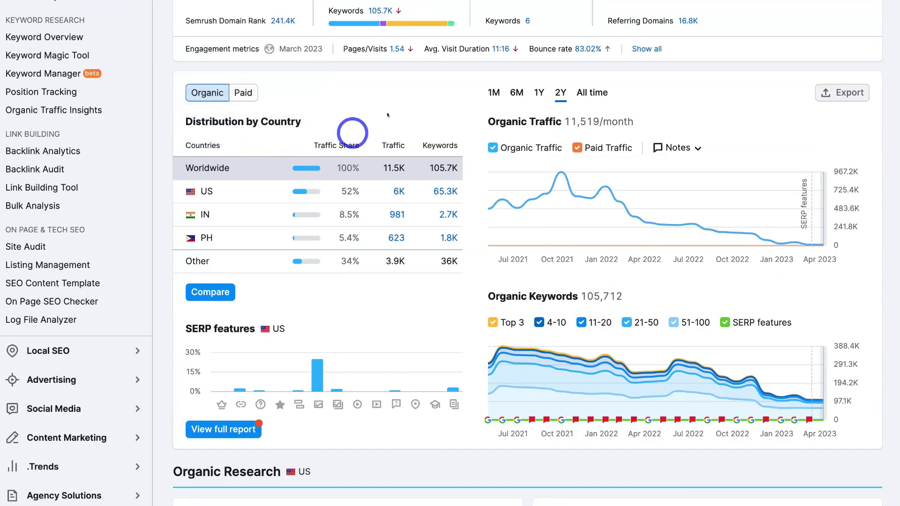
{"action": "mouse_move", "coordinate": [544, 124]}
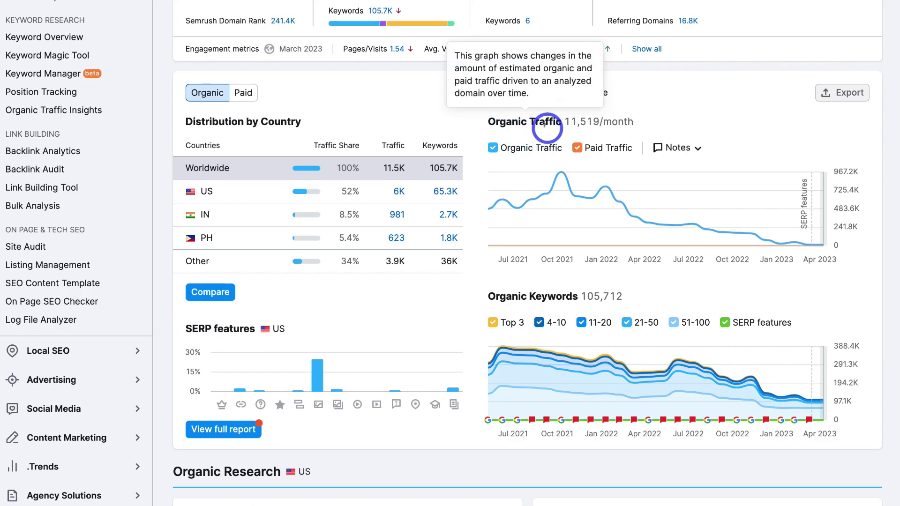
{"action": "scroll", "coordinate": [546, 125], "scroll_direction": "down", "scroll_amount": 5}
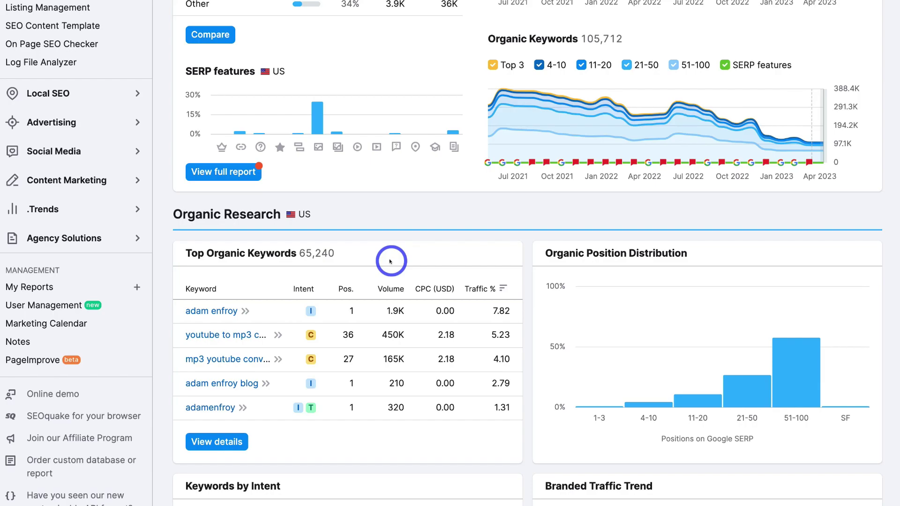
Step: Open the full details of the competitor's top organic keywords and examine their positions, traffic, volume and keyword difficulty
{"action": "left_click", "coordinate": [223, 441]}
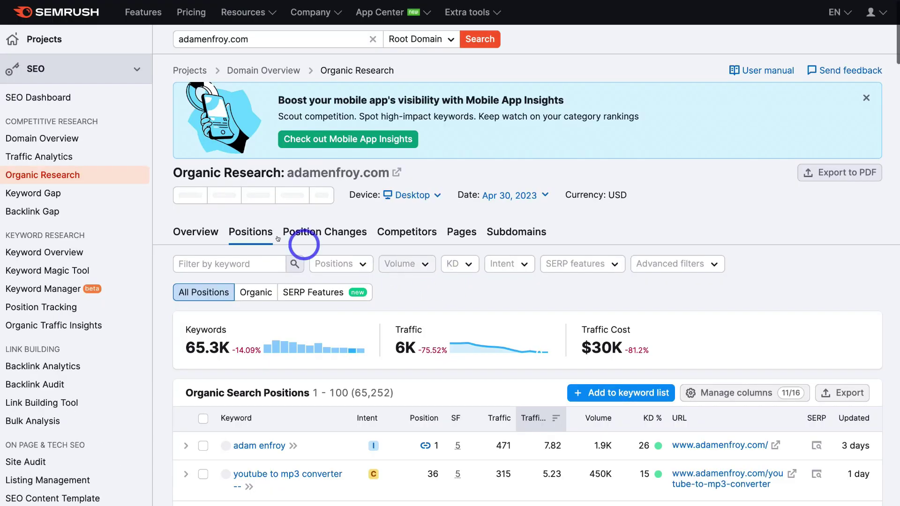
{"action": "scroll", "coordinate": [451, 294], "scroll_direction": "down", "scroll_amount": 5}
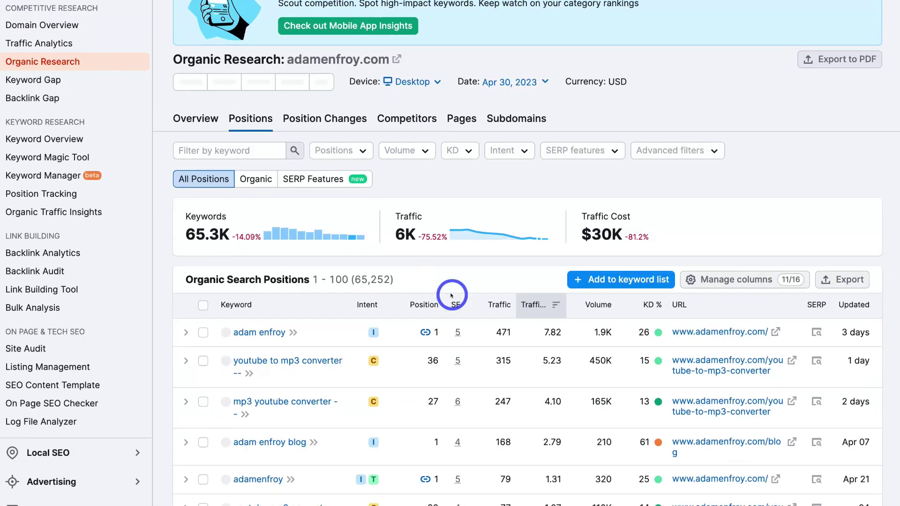
{"action": "scroll", "coordinate": [451, 294], "scroll_direction": "down", "scroll_amount": 1}
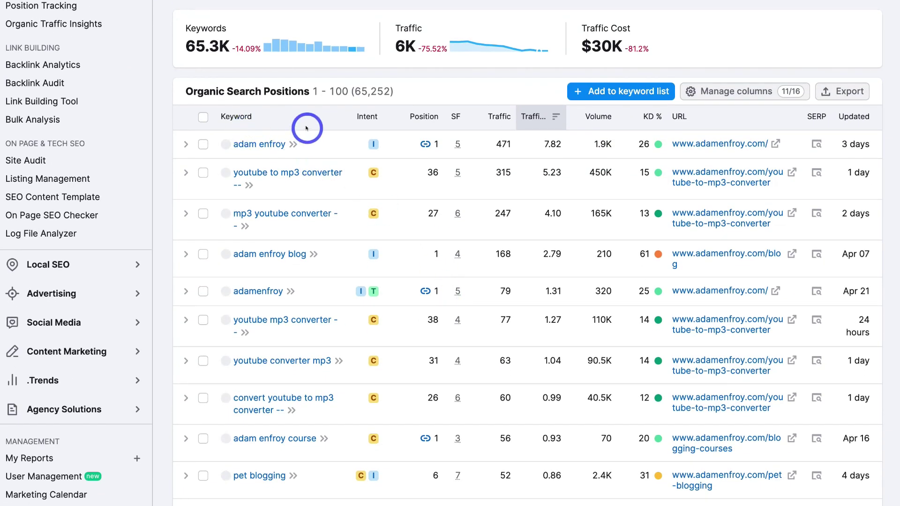
{"action": "scroll", "coordinate": [307, 128], "scroll_direction": "down", "scroll_amount": 1}
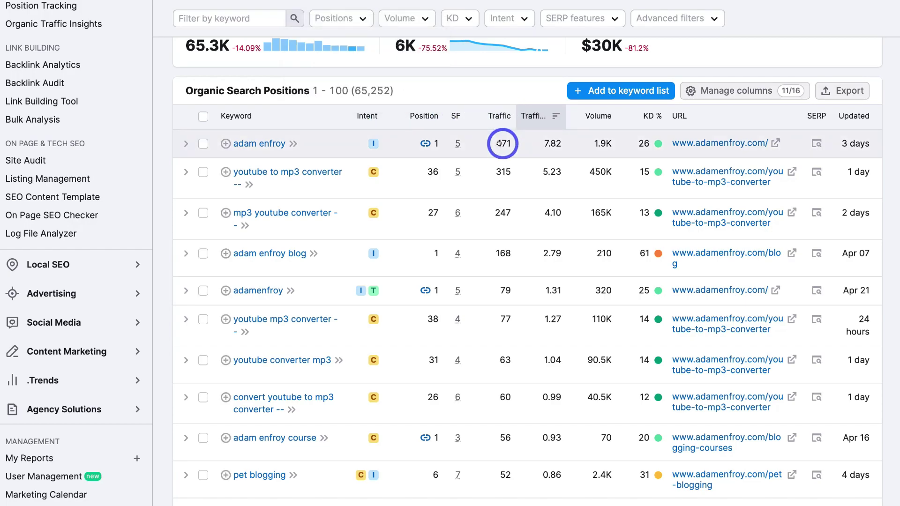
{"action": "mouse_move", "coordinate": [600, 140]}
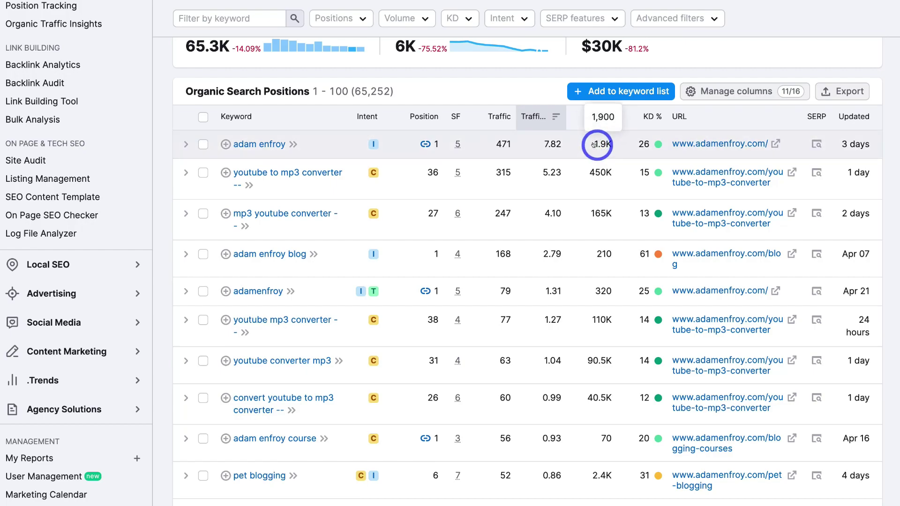
{"action": "mouse_move", "coordinate": [648, 142]}
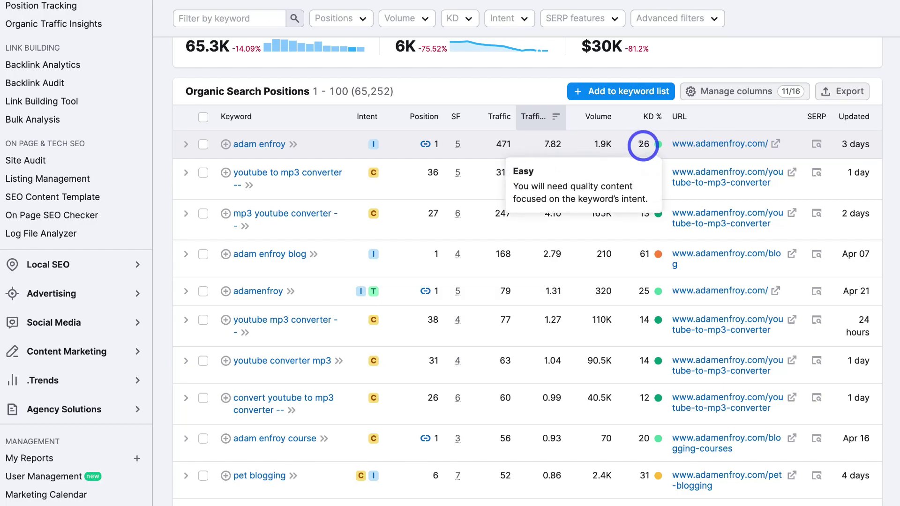
{"action": "mouse_move", "coordinate": [646, 216]}
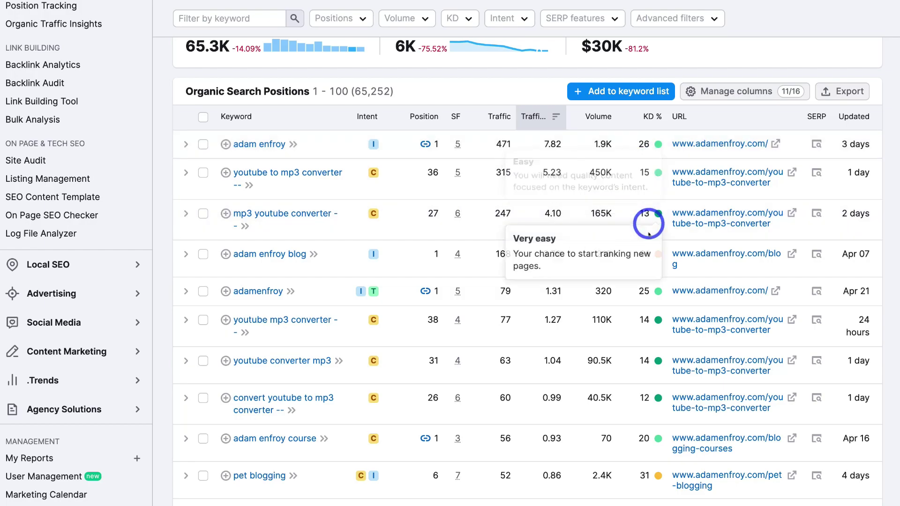
{"action": "mouse_move", "coordinate": [651, 319]}
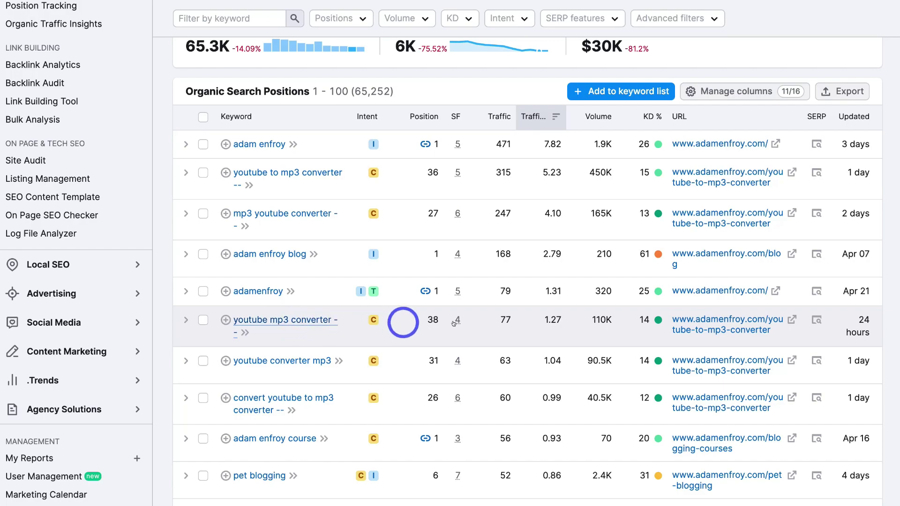
{"action": "mouse_move", "coordinate": [597, 322]}
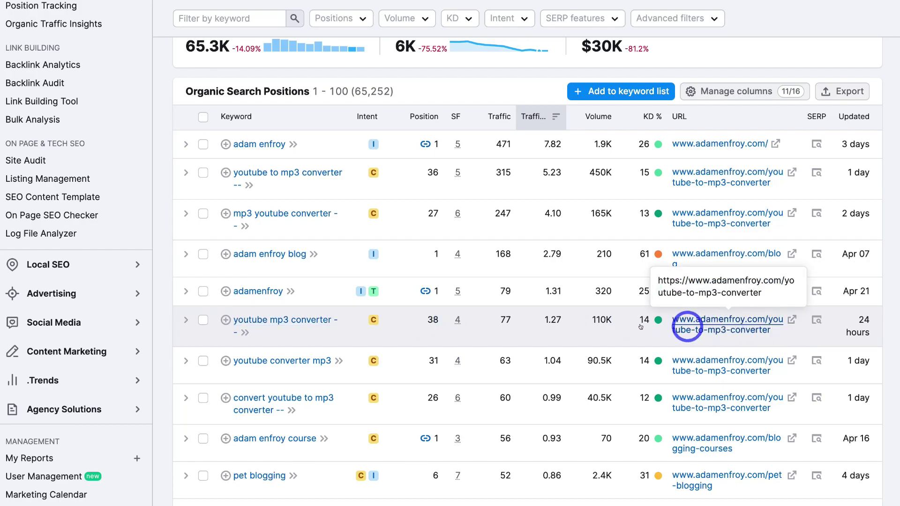
Step: Check the volume and difficulty of "youtube to mp3 converter" and look through the remaining organic search positions for keyword opportunities
{"action": "scroll", "coordinate": [607, 328], "scroll_direction": "up", "scroll_amount": 1}
{"action": "scroll", "coordinate": [608, 328], "scroll_direction": "up", "scroll_amount": 3}
{"action": "scroll", "coordinate": [607, 326], "scroll_direction": "down", "scroll_amount": 2}
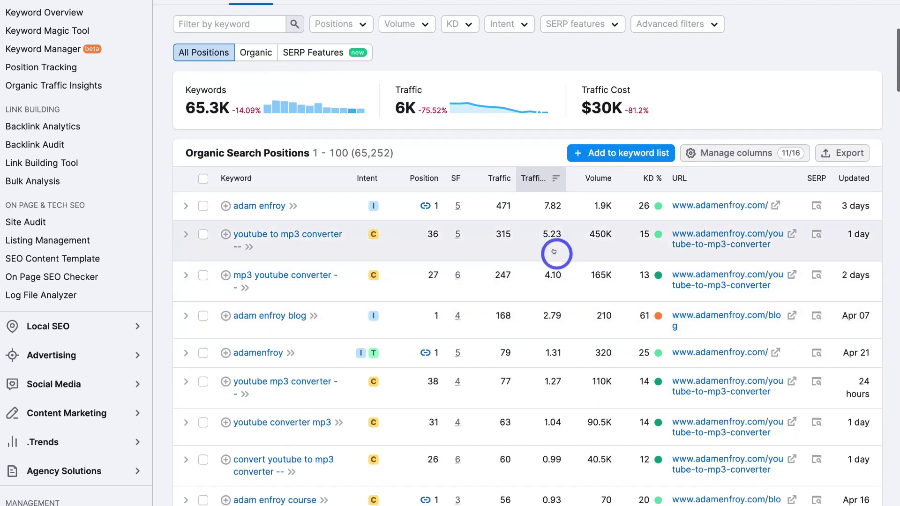
{"action": "mouse_move", "coordinate": [604, 235]}
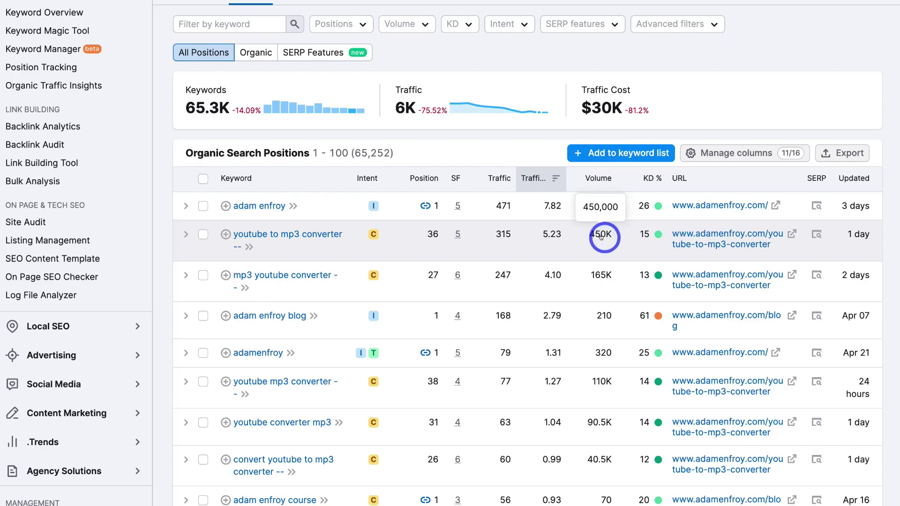
{"action": "mouse_move", "coordinate": [656, 233]}
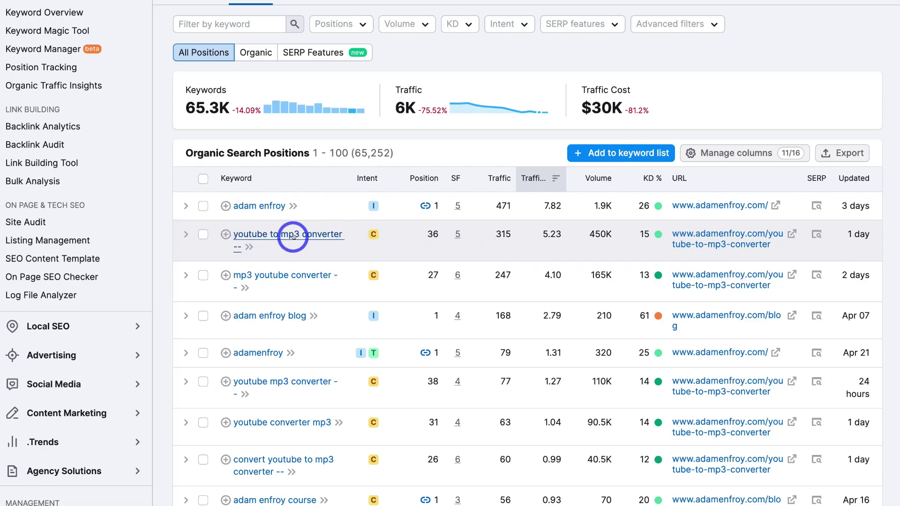
{"action": "scroll", "coordinate": [350, 235], "scroll_direction": "down", "scroll_amount": 7}
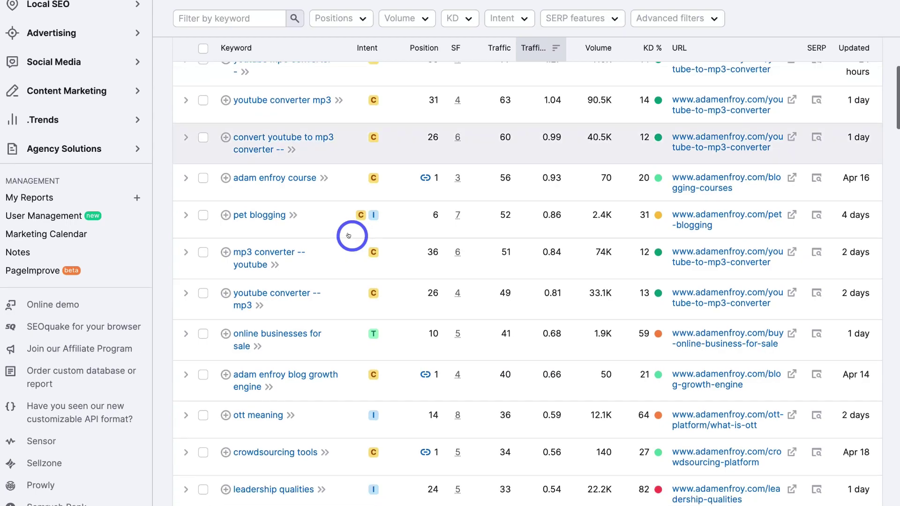
{"action": "scroll", "coordinate": [349, 235], "scroll_direction": "down", "scroll_amount": 6}
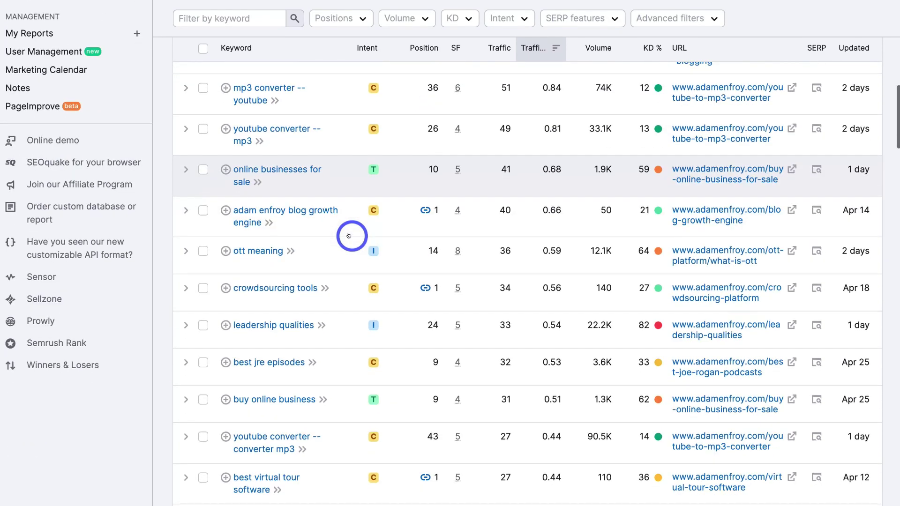
{"action": "scroll", "coordinate": [349, 235], "scroll_direction": "down", "scroll_amount": 15}
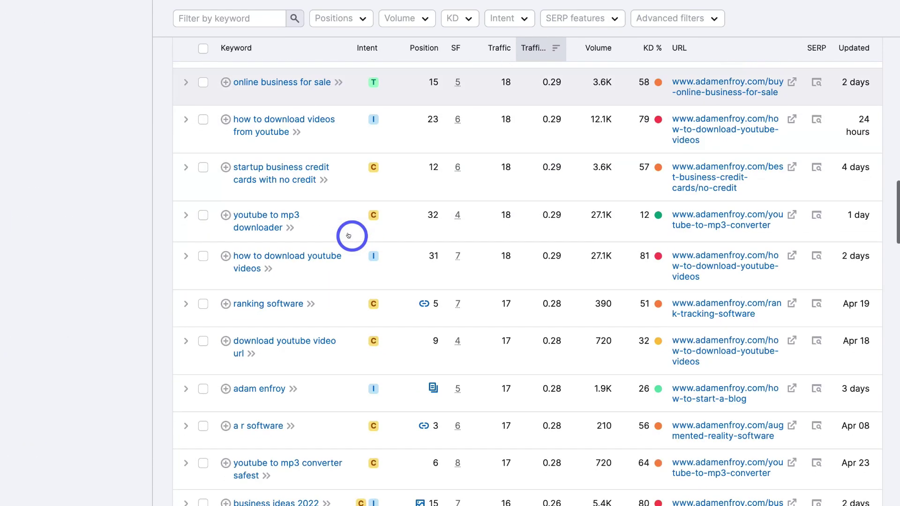
{"action": "scroll", "coordinate": [348, 235], "scroll_direction": "down", "scroll_amount": 5}
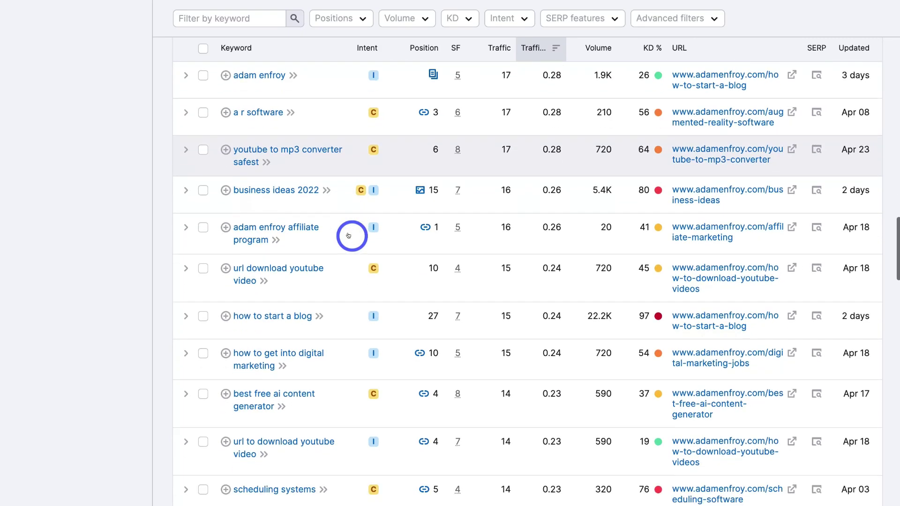
{"action": "scroll", "coordinate": [349, 236], "scroll_direction": "up", "scroll_amount": 20}
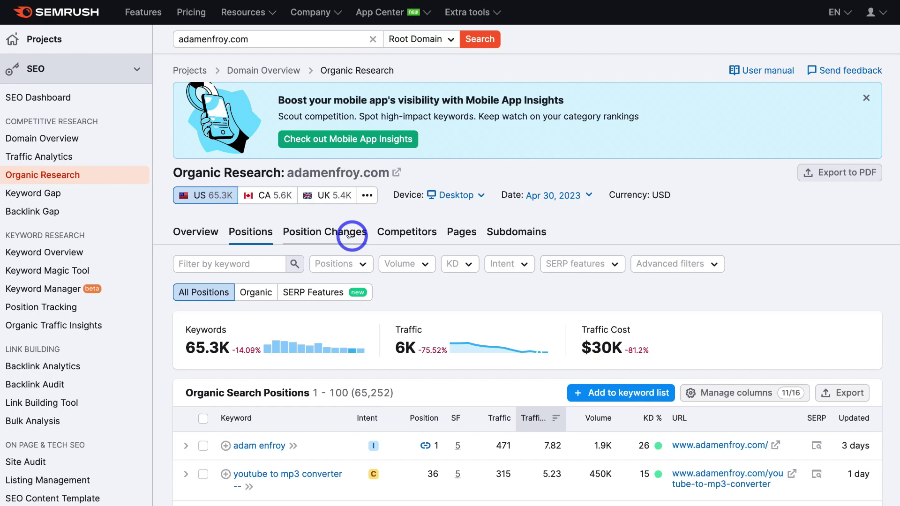
Step: Open the organic pages report for adamenfroy.com and examine its pages' traffic, keywords and backlinks, starting with youtube-to-mp3-converter
{"action": "left_click", "coordinate": [461, 232]}
{"action": "scroll", "coordinate": [469, 276], "scroll_direction": "down", "scroll_amount": 3}
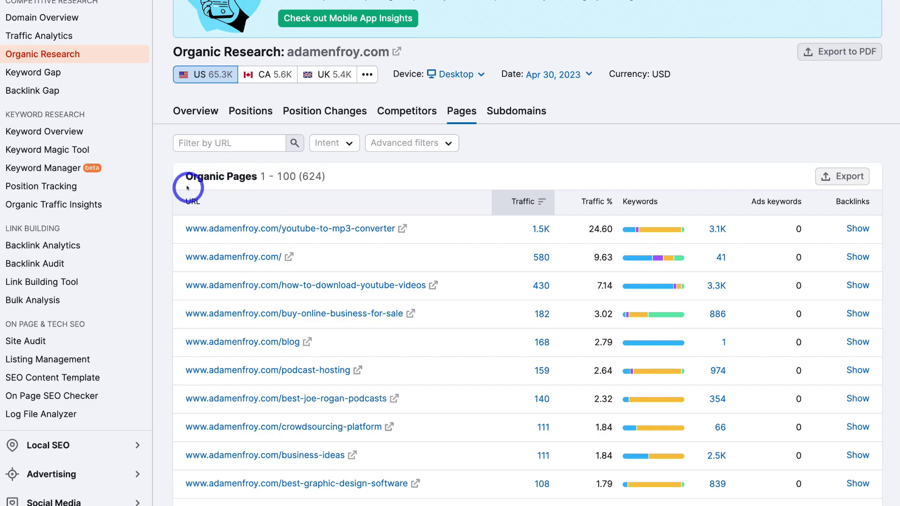
{"action": "mouse_move", "coordinate": [254, 178]}
{"action": "scroll", "coordinate": [255, 182], "scroll_direction": "down", "scroll_amount": 2}
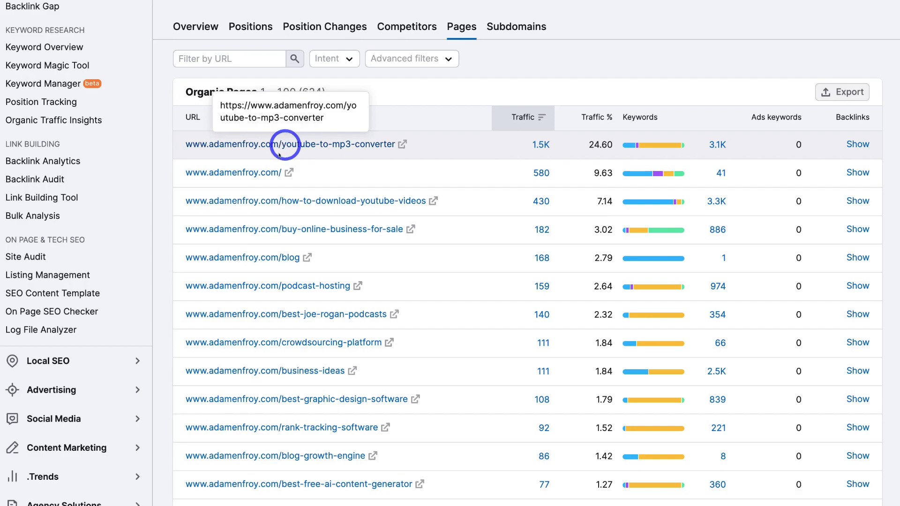
{"action": "scroll", "coordinate": [422, 179], "scroll_direction": "down", "scroll_amount": 1}
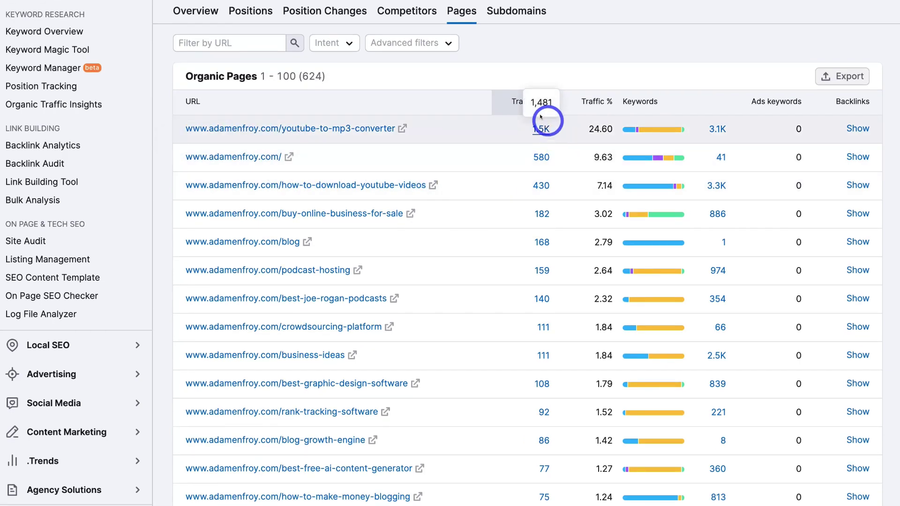
{"action": "mouse_move", "coordinate": [541, 127]}
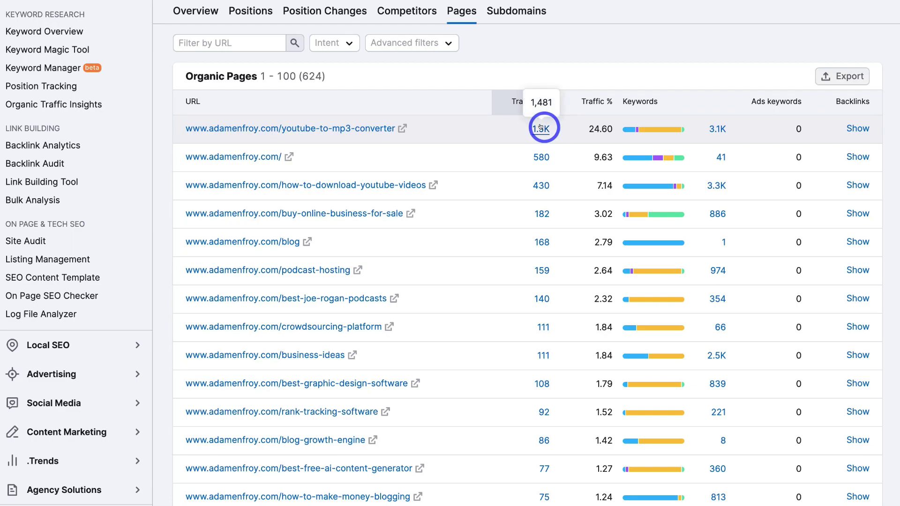
{"action": "scroll", "coordinate": [540, 136], "scroll_direction": "down", "scroll_amount": 2}
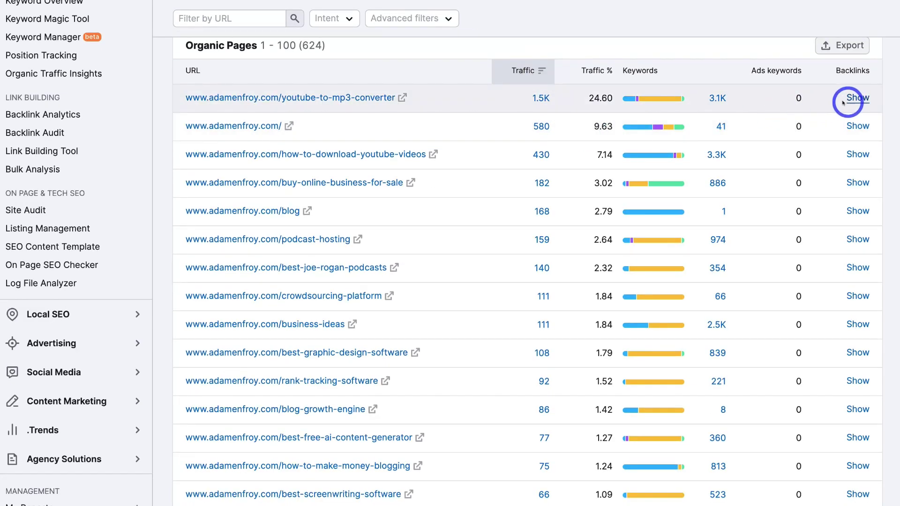
{"action": "scroll", "coordinate": [729, 104], "scroll_direction": "up", "scroll_amount": 5}
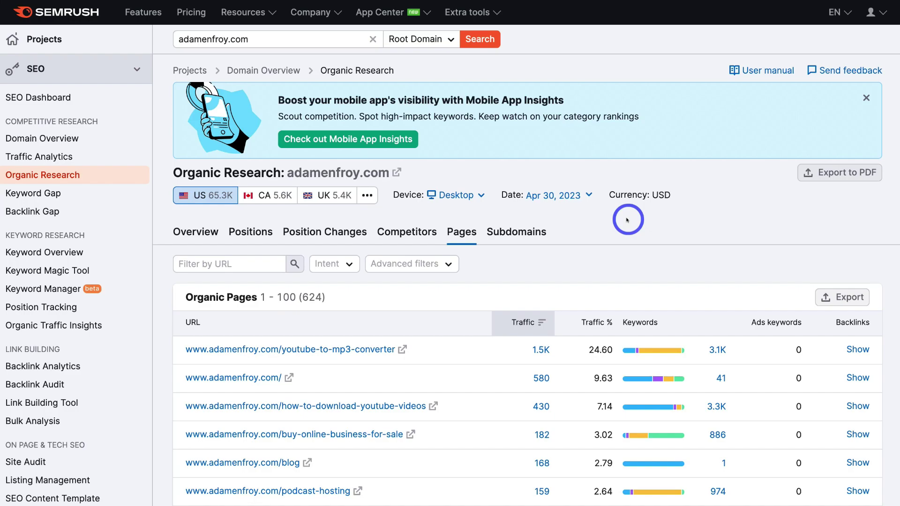
Step: Open the Backlink Analytics backlinks report for adamenfroy.com and filter the list to active backlinks
{"action": "left_click", "coordinate": [47, 366]}
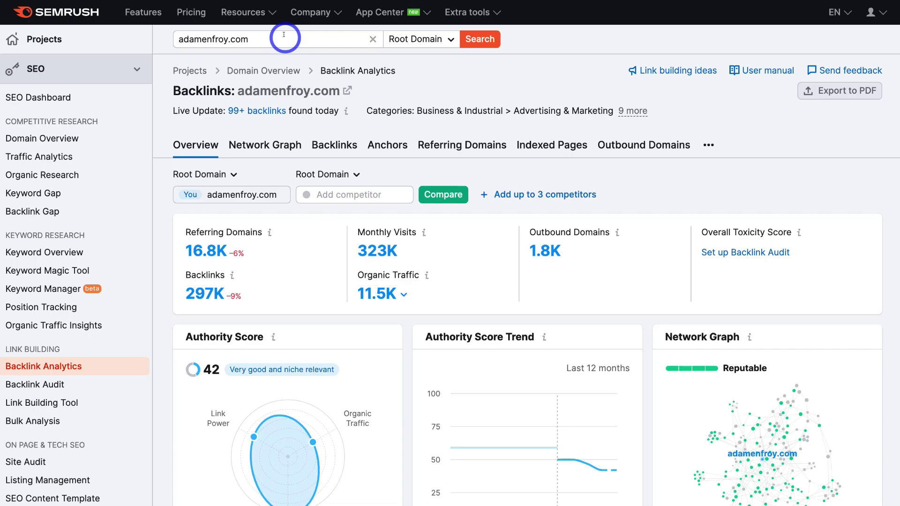
{"action": "left_click", "coordinate": [327, 147]}
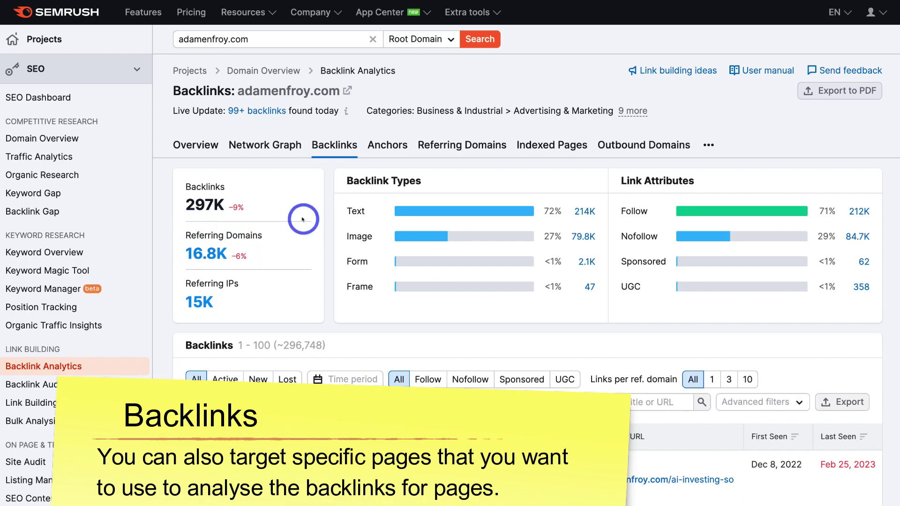
{"action": "scroll", "coordinate": [358, 255], "scroll_direction": "down", "scroll_amount": 4}
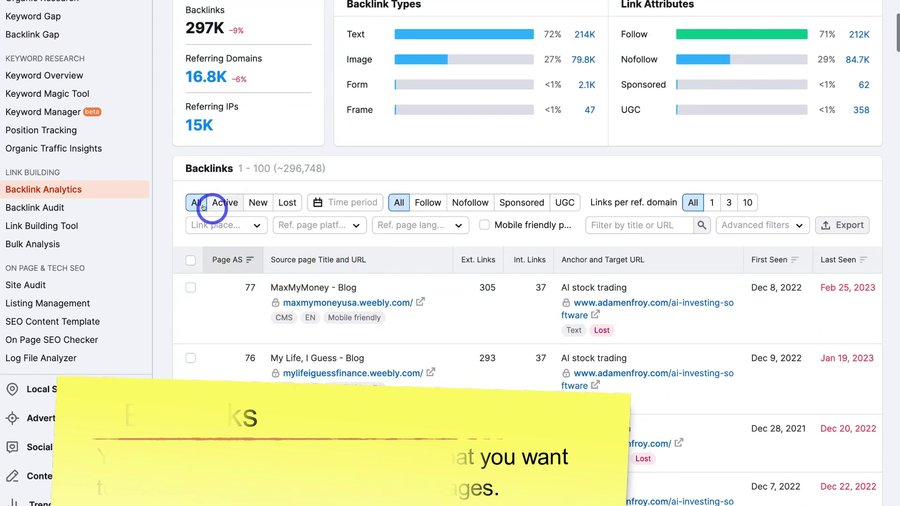
{"action": "left_click", "coordinate": [223, 203]}
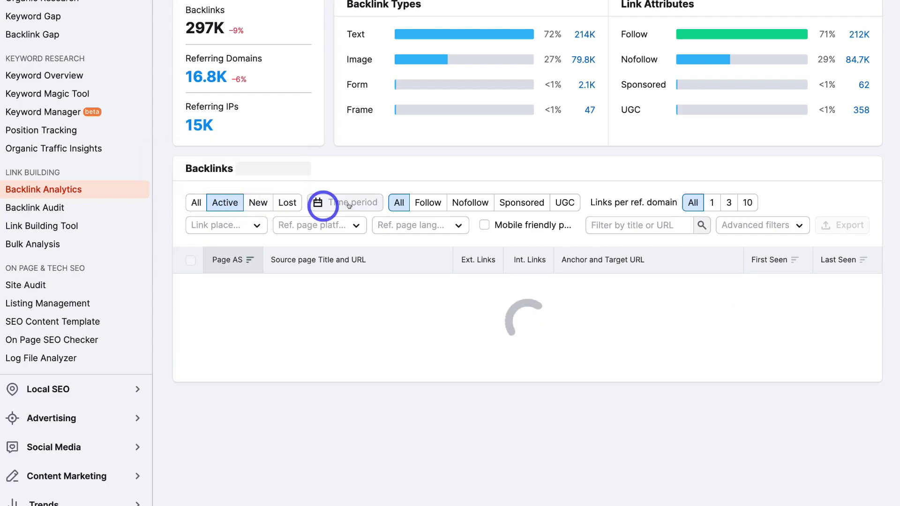
Step: Limit the backlinks to follow links and examine their source pages, anchors and target URLs, opening the analytics for the blog.hubspot.com visual-content-marketing-strategy page
{"action": "left_click", "coordinate": [428, 203]}
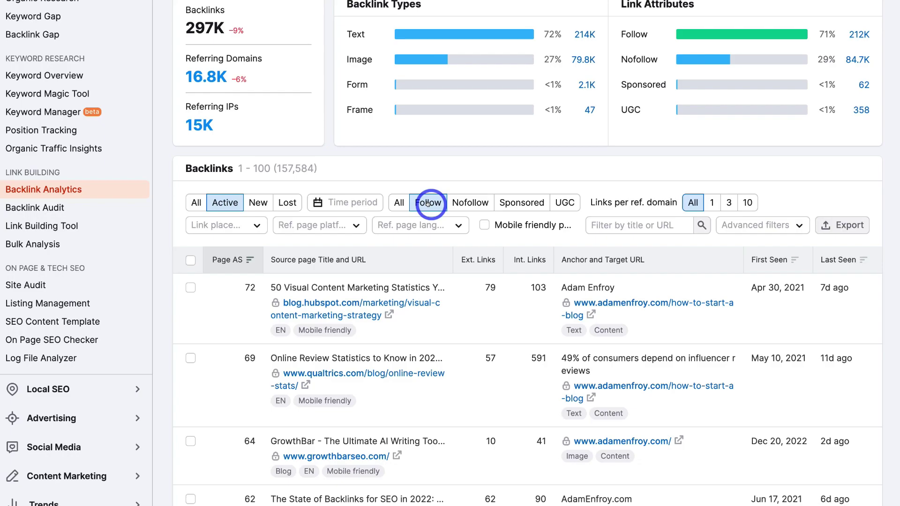
{"action": "scroll", "coordinate": [428, 204], "scroll_direction": "down", "scroll_amount": 5}
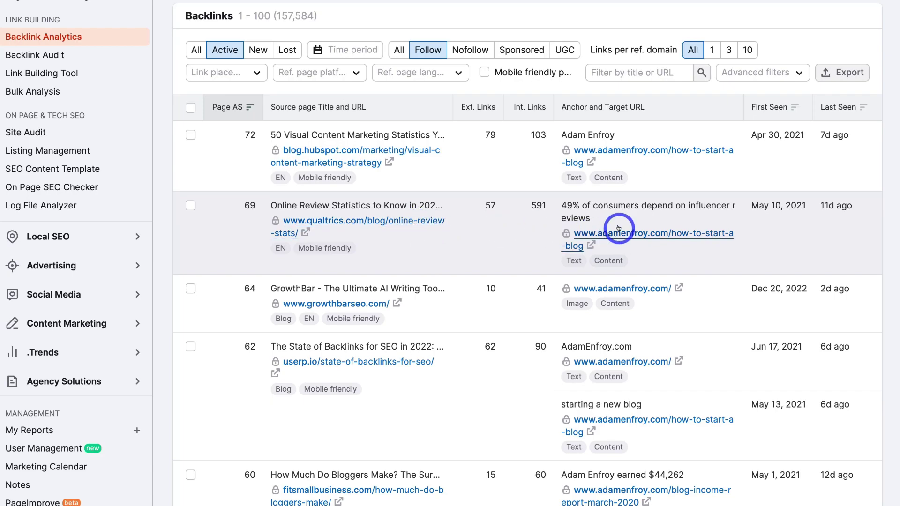
{"action": "scroll", "coordinate": [616, 228], "scroll_direction": "down", "scroll_amount": 3}
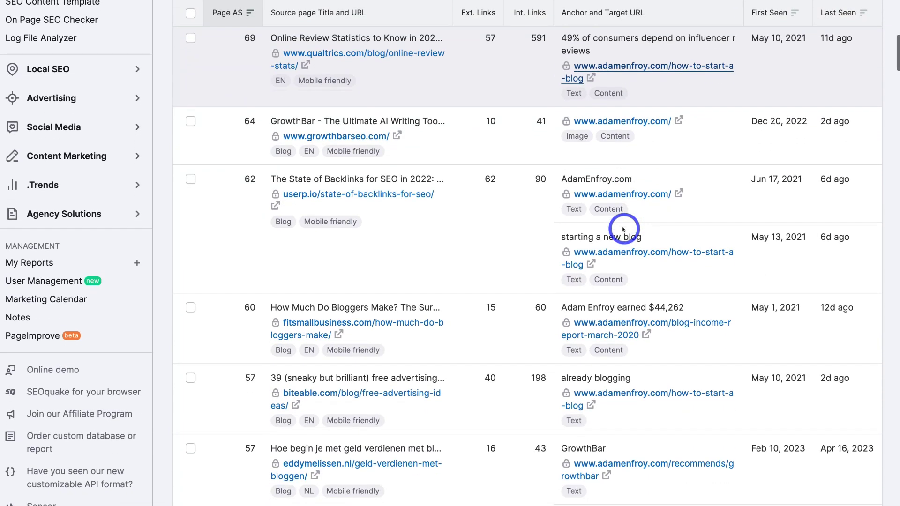
{"action": "scroll", "coordinate": [623, 229], "scroll_direction": "down", "scroll_amount": 2}
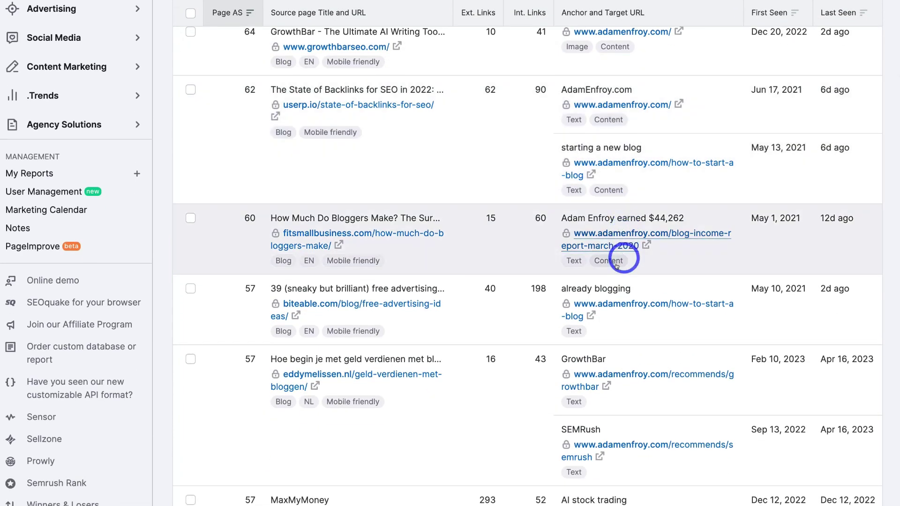
{"action": "scroll", "coordinate": [579, 281], "scroll_direction": "up", "scroll_amount": 6}
{"action": "scroll", "coordinate": [576, 284], "scroll_direction": "down", "scroll_amount": 5}
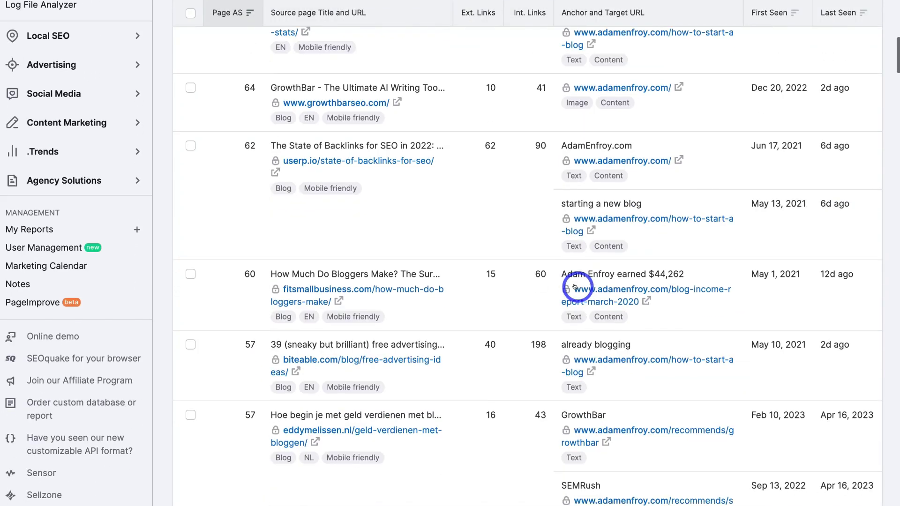
{"action": "scroll", "coordinate": [575, 287], "scroll_direction": "down", "scroll_amount": 5}
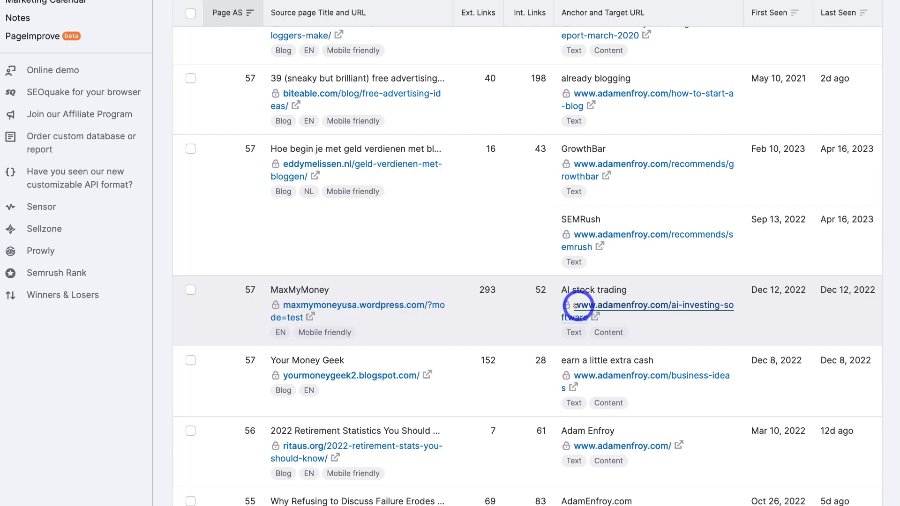
{"action": "scroll", "coordinate": [470, 450], "scroll_direction": "up", "scroll_amount": 7}
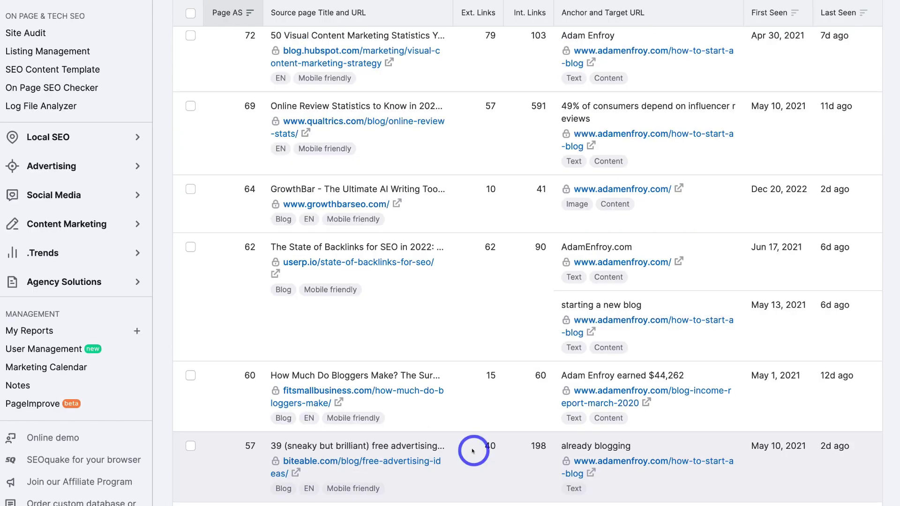
{"action": "scroll", "coordinate": [470, 450], "scroll_direction": "up", "scroll_amount": 3}
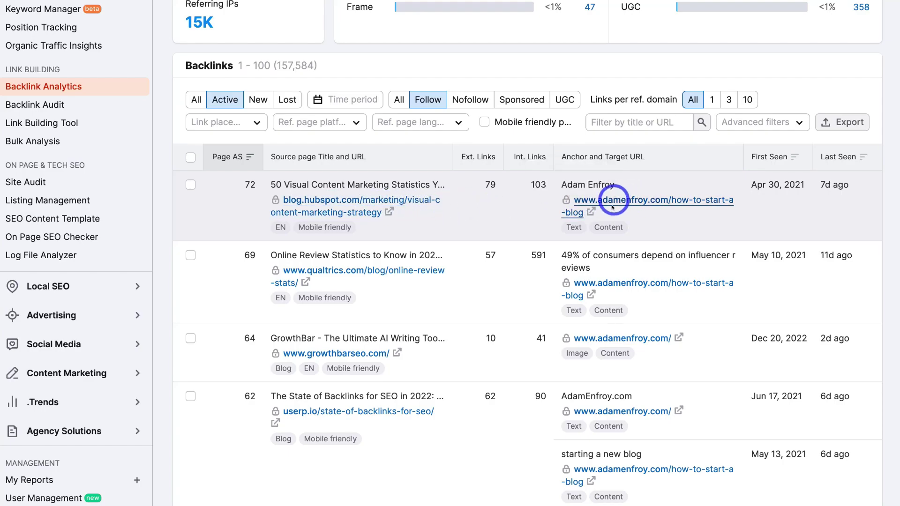
{"action": "left_click", "coordinate": [332, 212]}
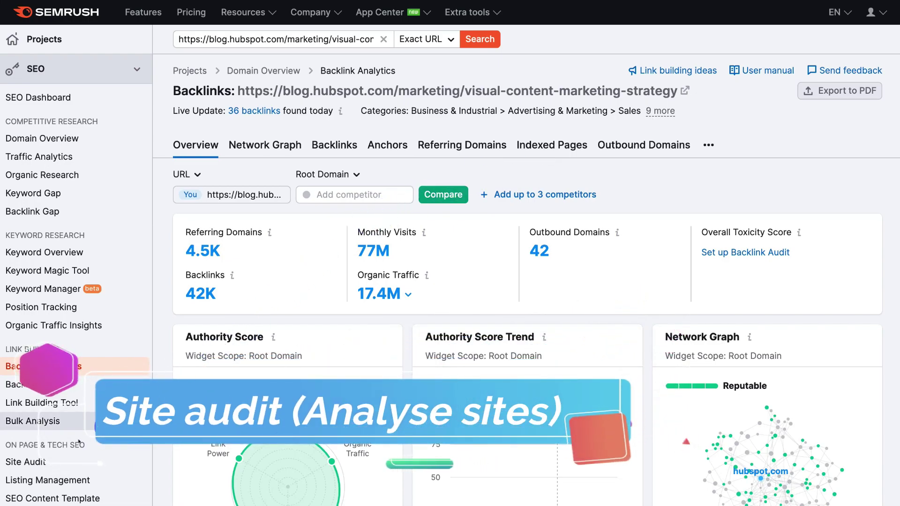
Step: Open the Site Audit project list and view the form for creating a new project without submitting it
{"action": "left_click", "coordinate": [54, 461]}
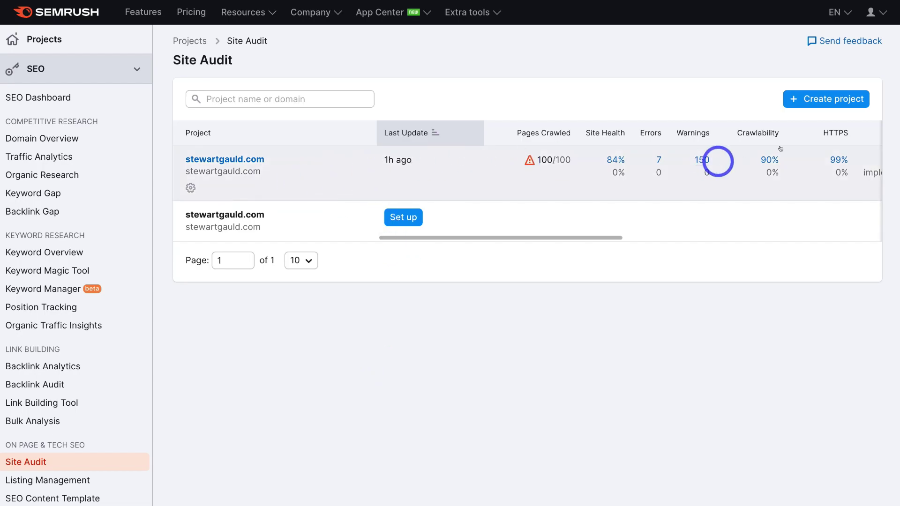
{"action": "left_click", "coordinate": [830, 98]}
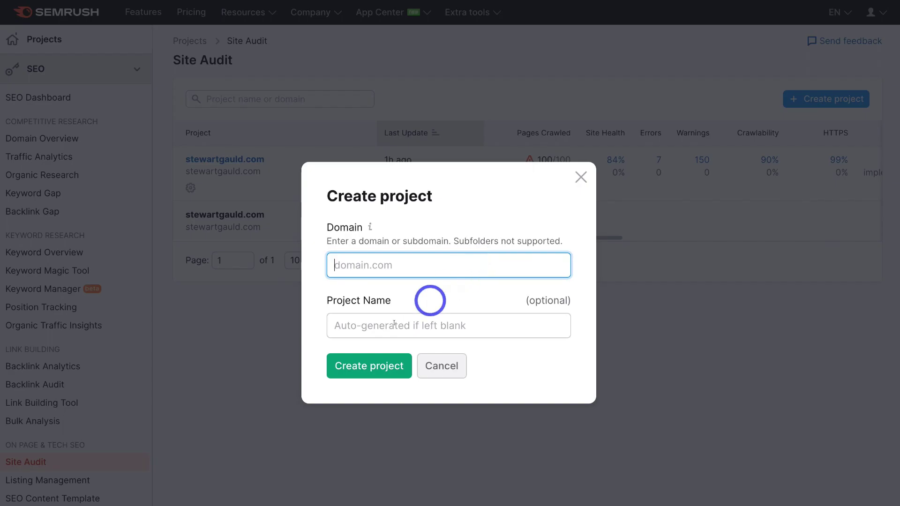
{"action": "left_click", "coordinate": [581, 179]}
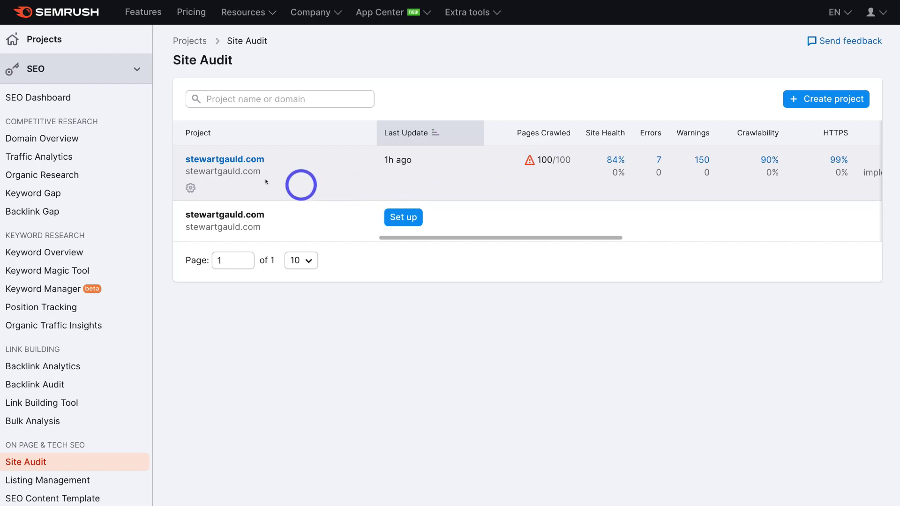
Step: Review the stewartgauld.com site audit overview and its full issues list, expanding the pages affected by the duplicate title tags error
{"action": "left_click", "coordinate": [226, 160]}
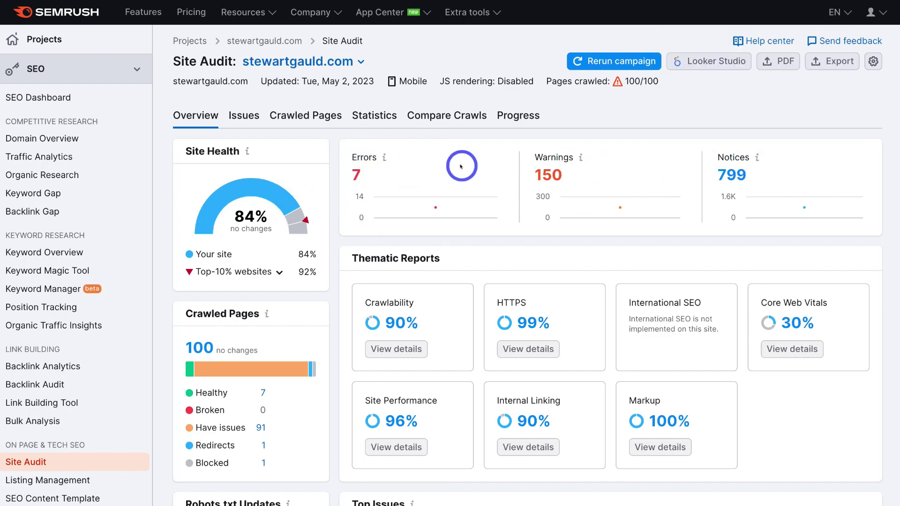
{"action": "scroll", "coordinate": [459, 165], "scroll_direction": "down", "scroll_amount": 6}
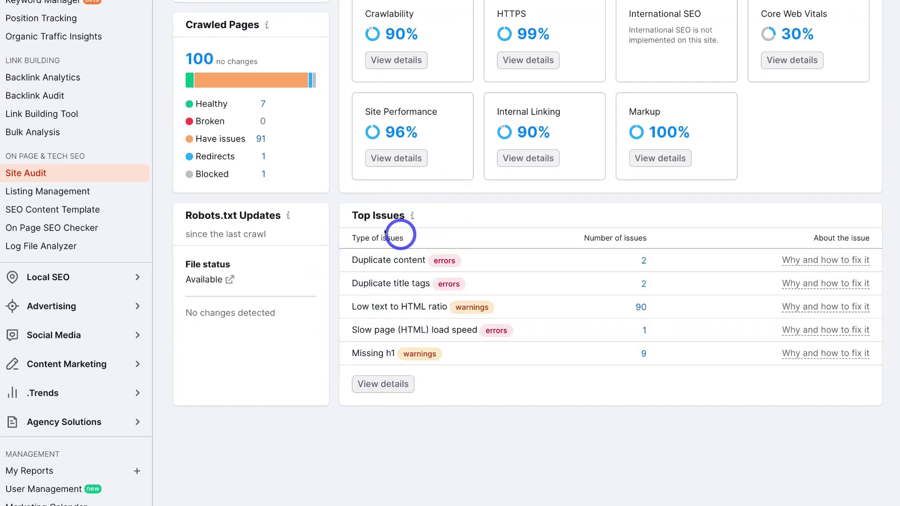
{"action": "left_click", "coordinate": [386, 381]}
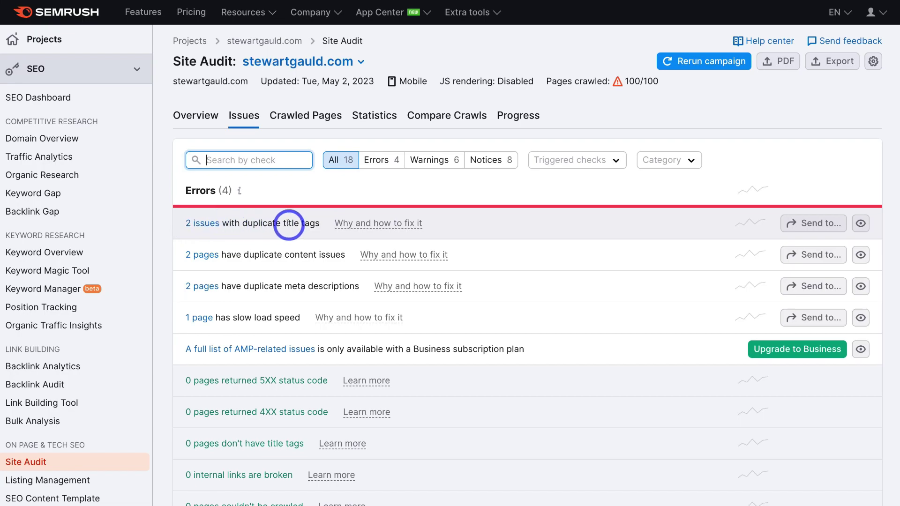
{"action": "left_click", "coordinate": [196, 224]}
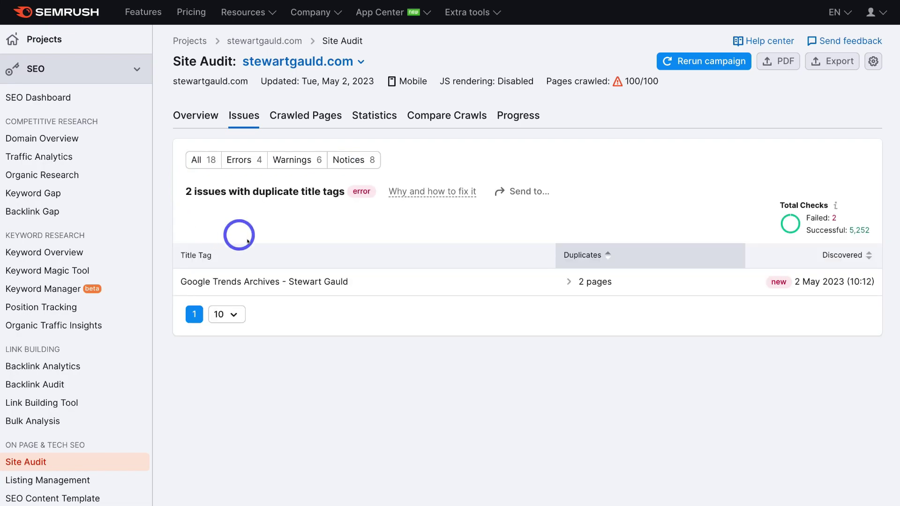
{"action": "left_click", "coordinate": [567, 280]}
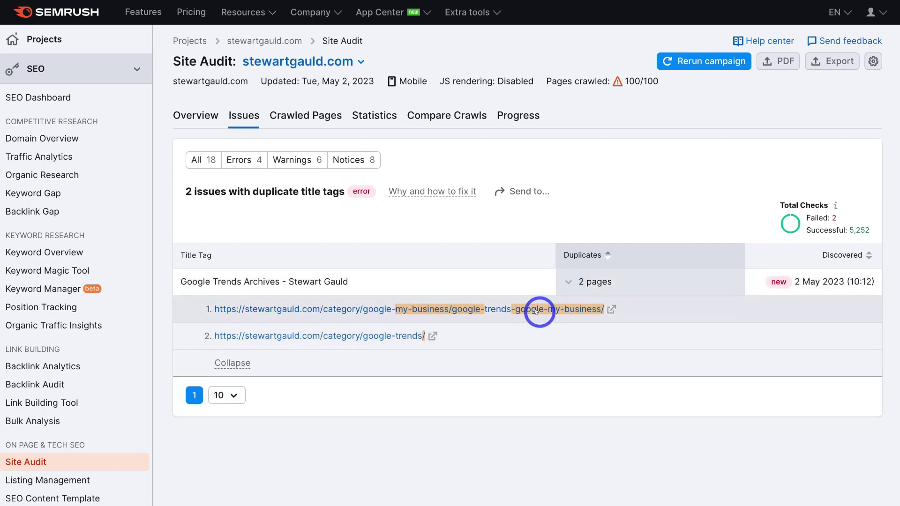